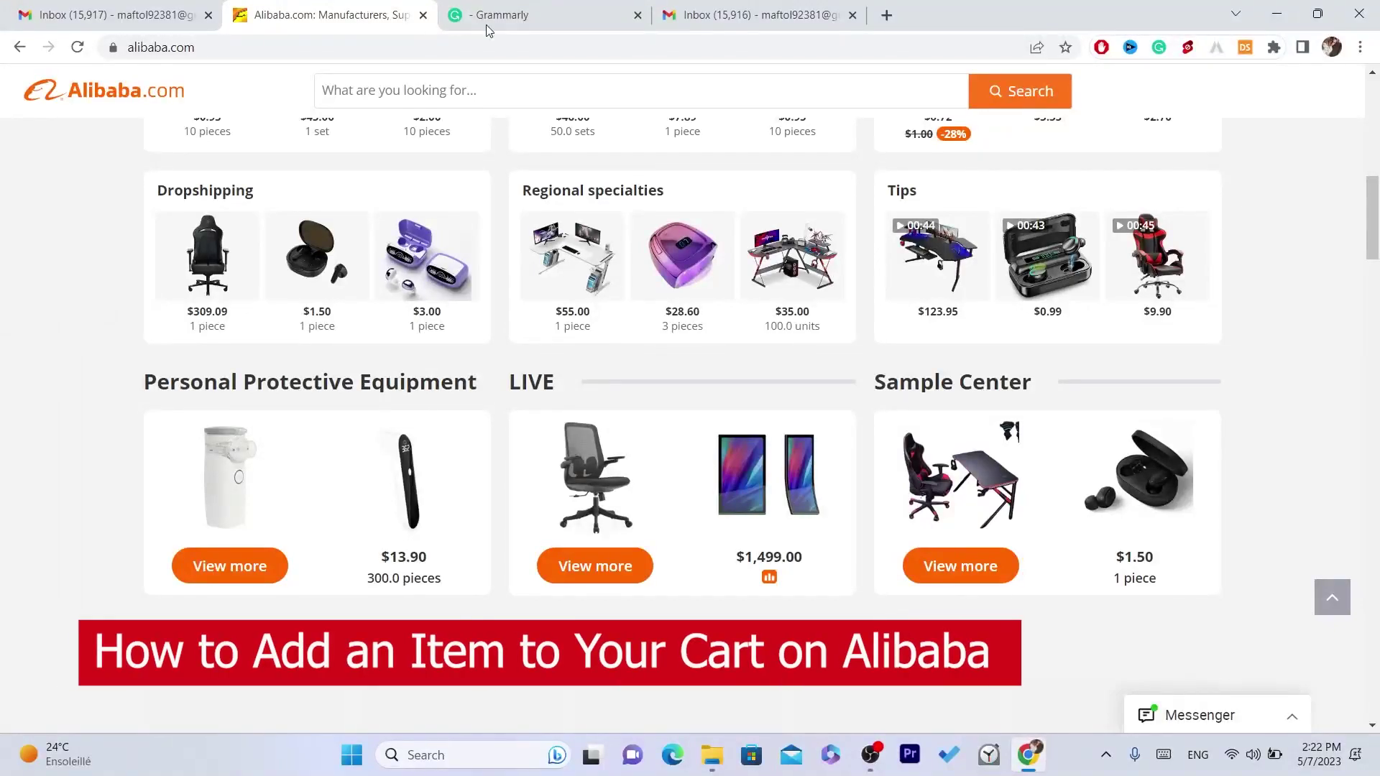
# - Return to the top of the Alibaba homepage and focus the product search box
pyautogui.moveTo(1372, 190); pyautogui.dragTo(1373, 79)
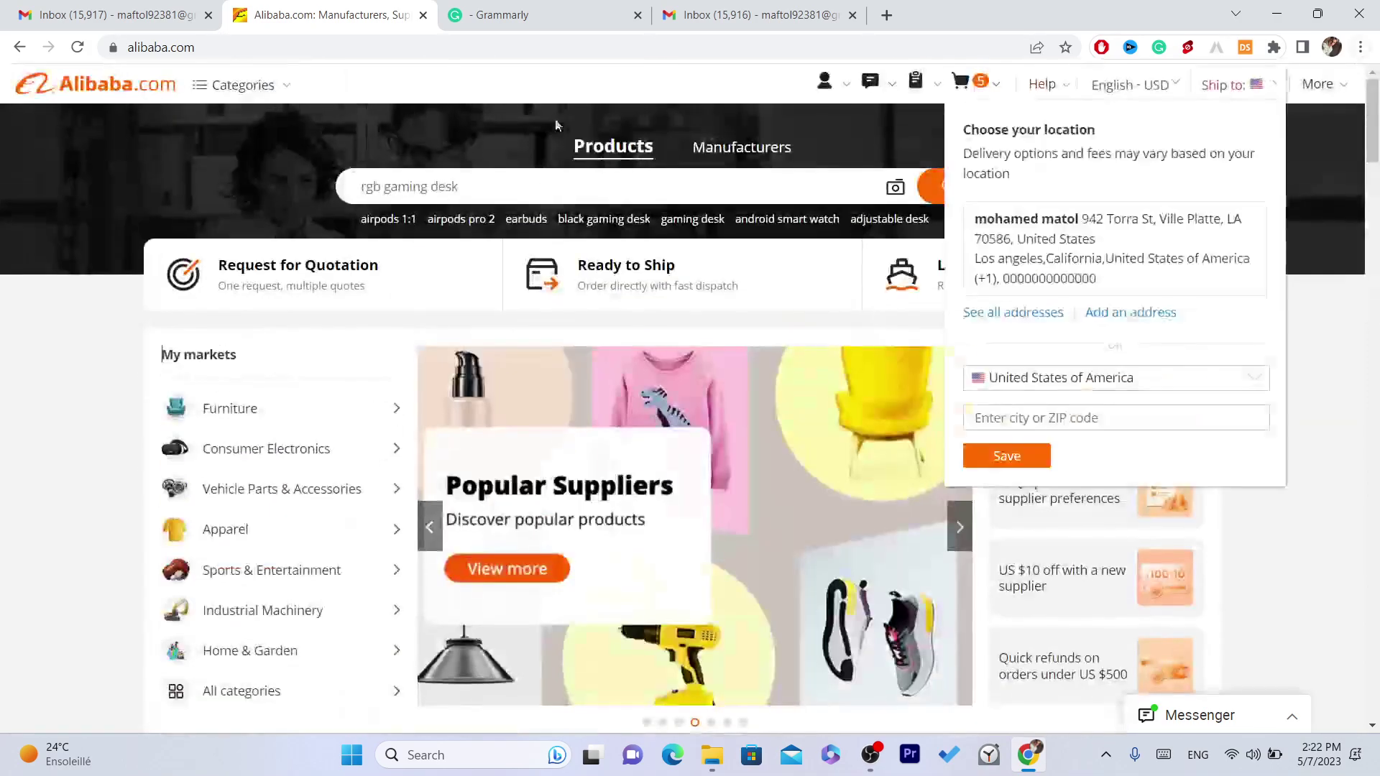
pyautogui.click(416, 185)
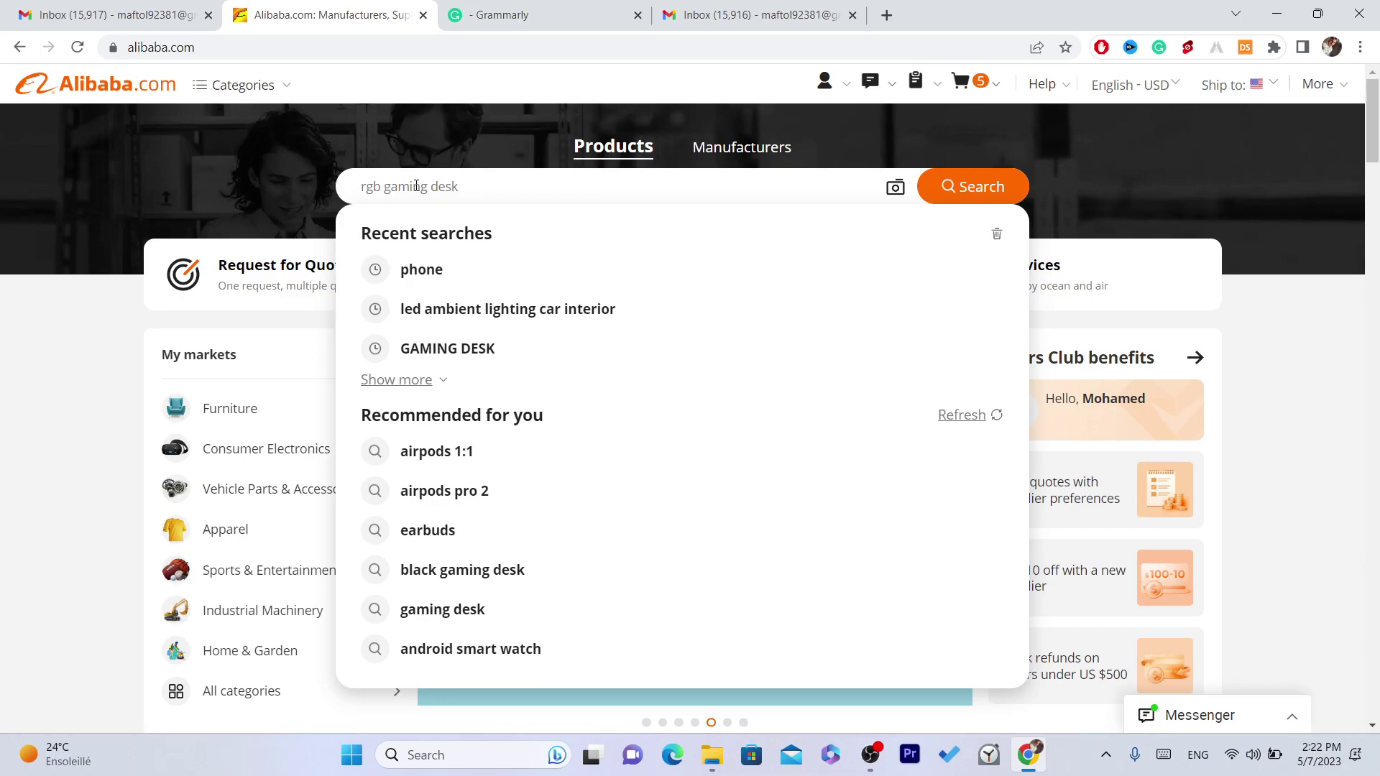
# - Search Alibaba for 'iphone' using the suggestion and scroll down the results
pyautogui.write('iphone')
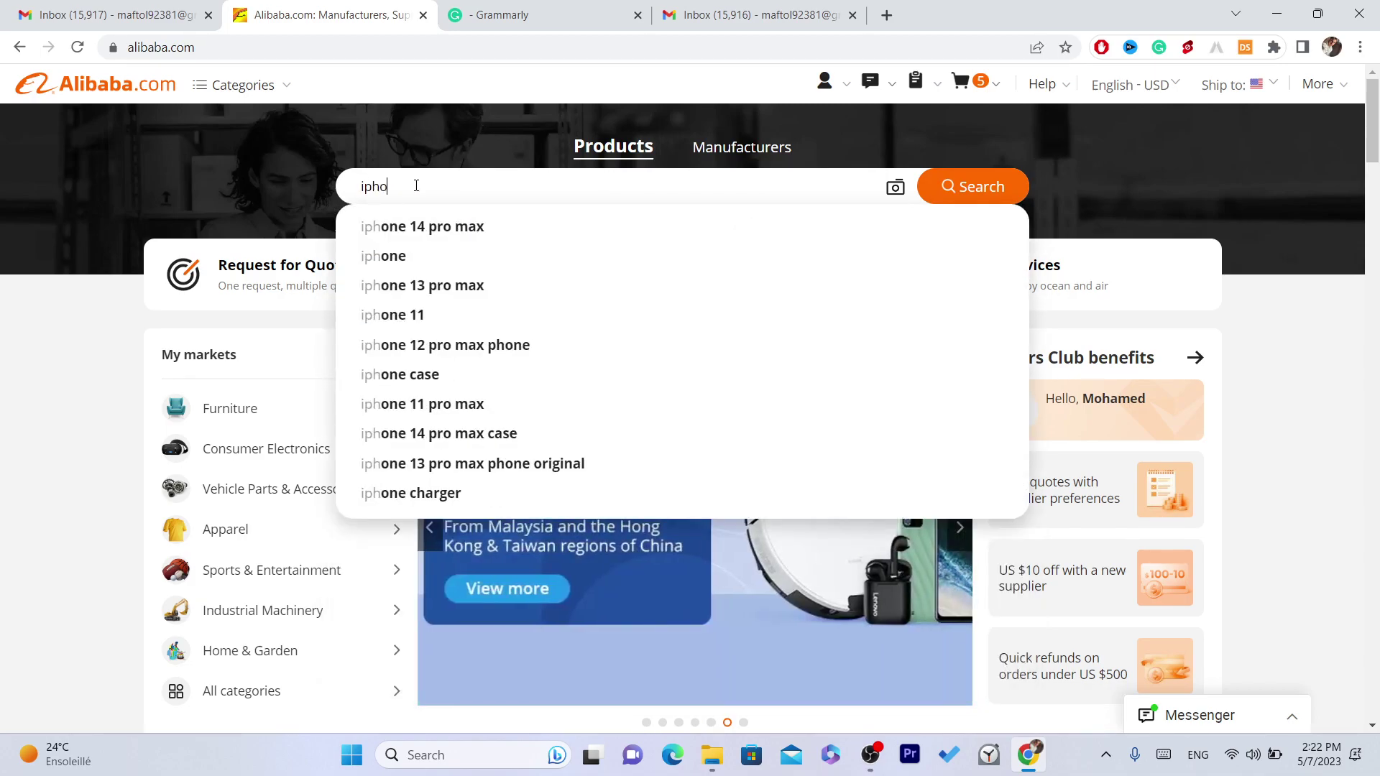
pyautogui.click(400, 48)
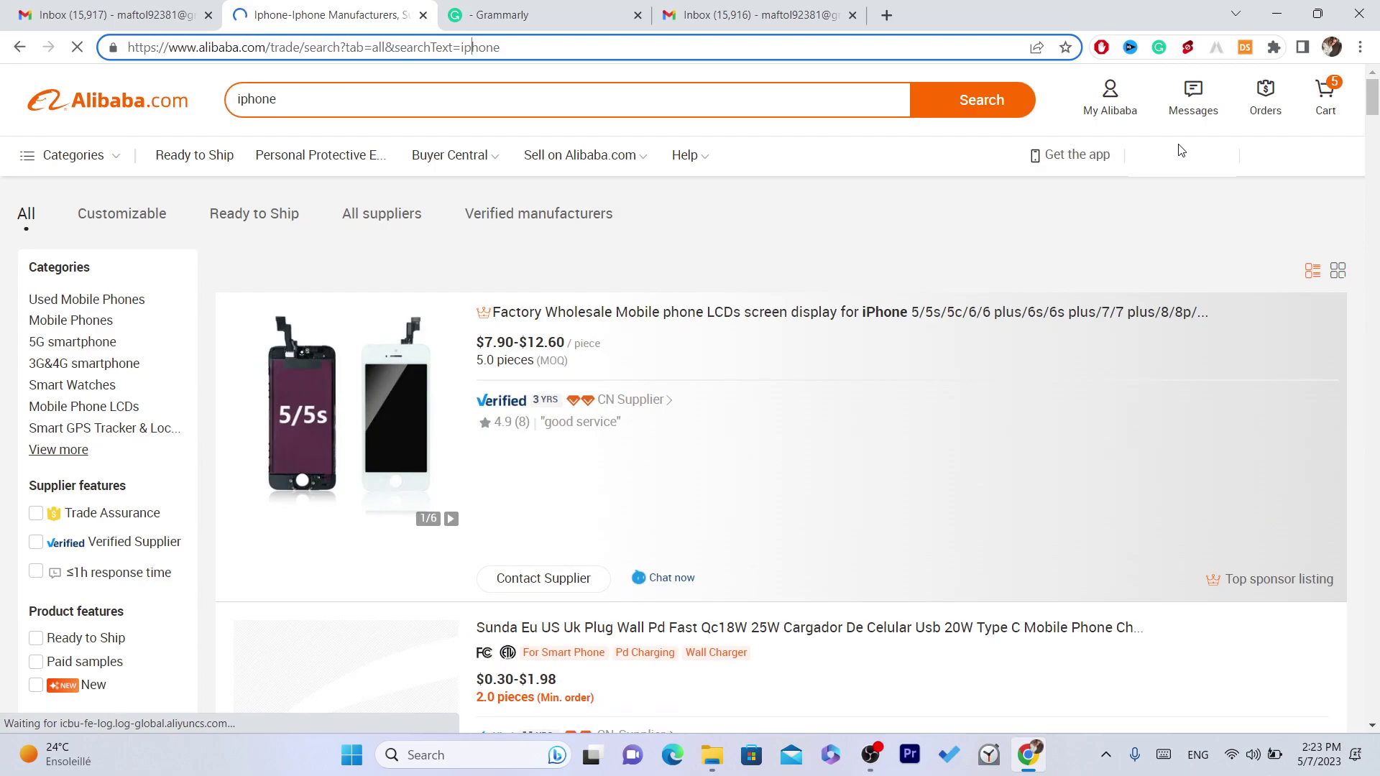
pyautogui.moveTo(1373, 92); pyautogui.dragTo(1373, 100)
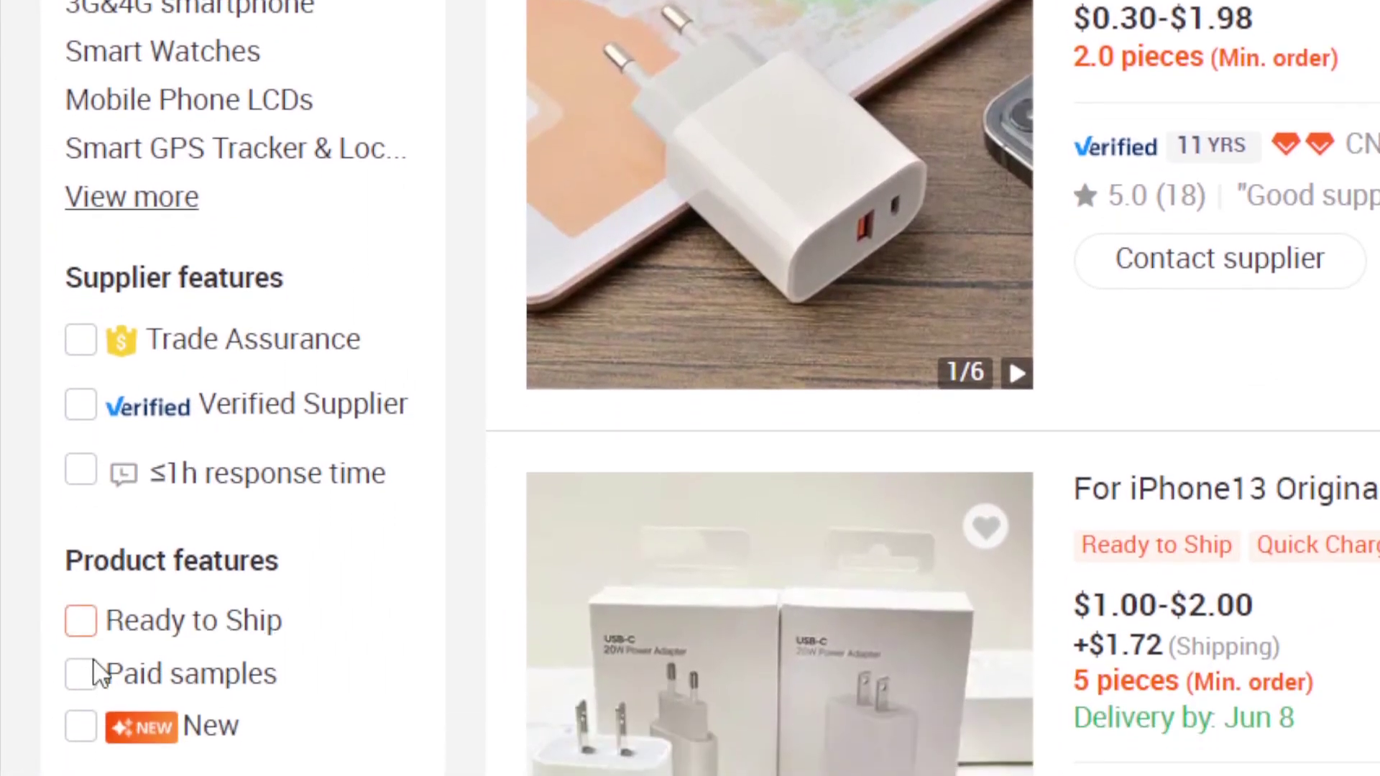
# - Filter the iphone results to Ready to Ship products only
pyautogui.click(81, 610)
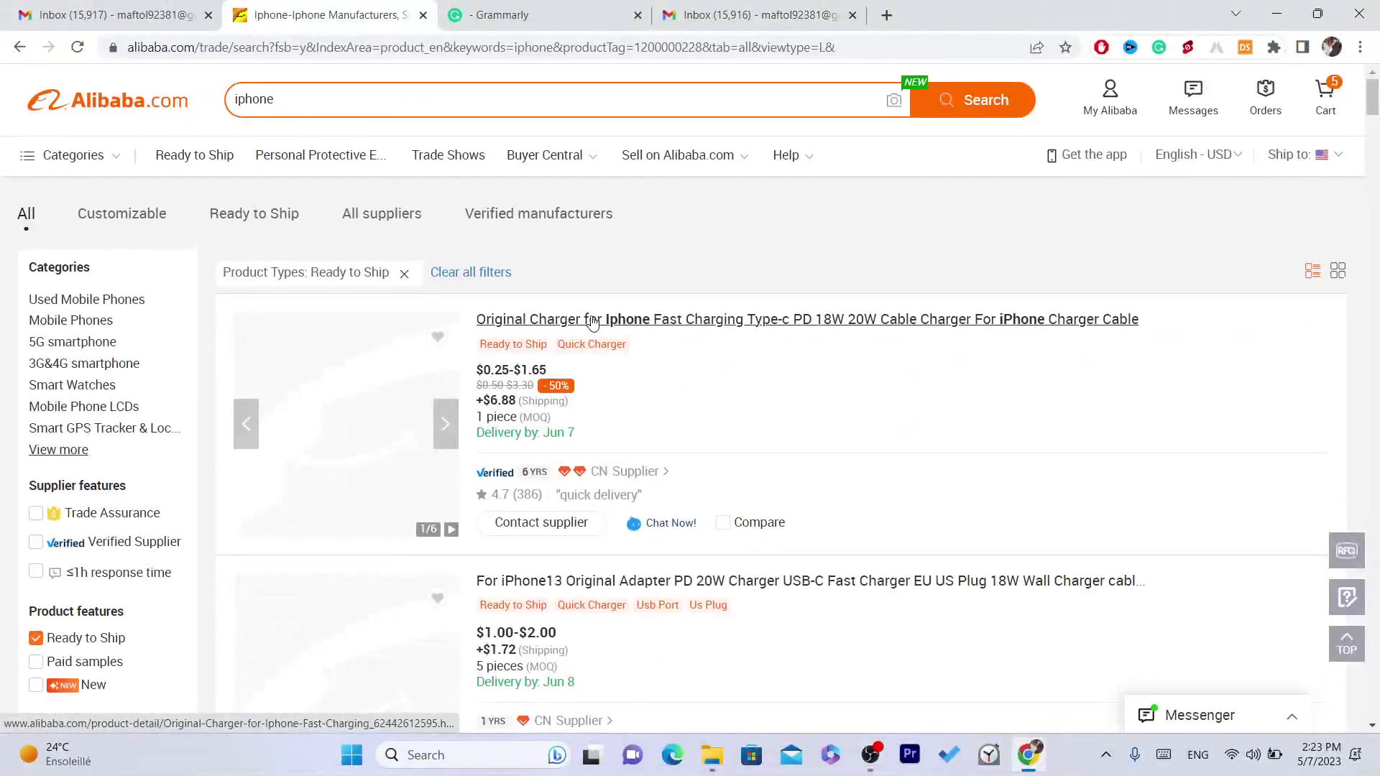
# - Open the Original Charger for Iphone listing in a new tab, then browse the results tab
pyautogui.click(1150, 334)
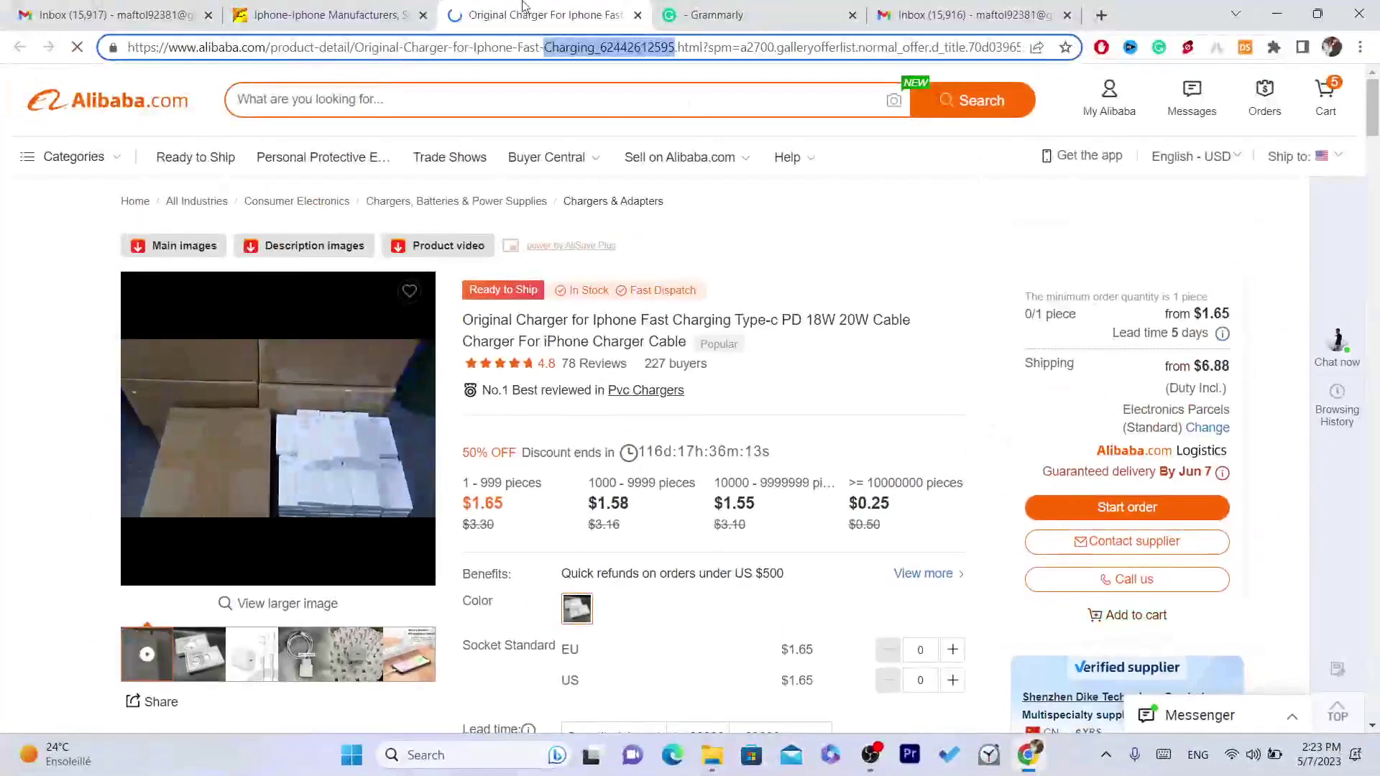
pyautogui.click(323, 15)
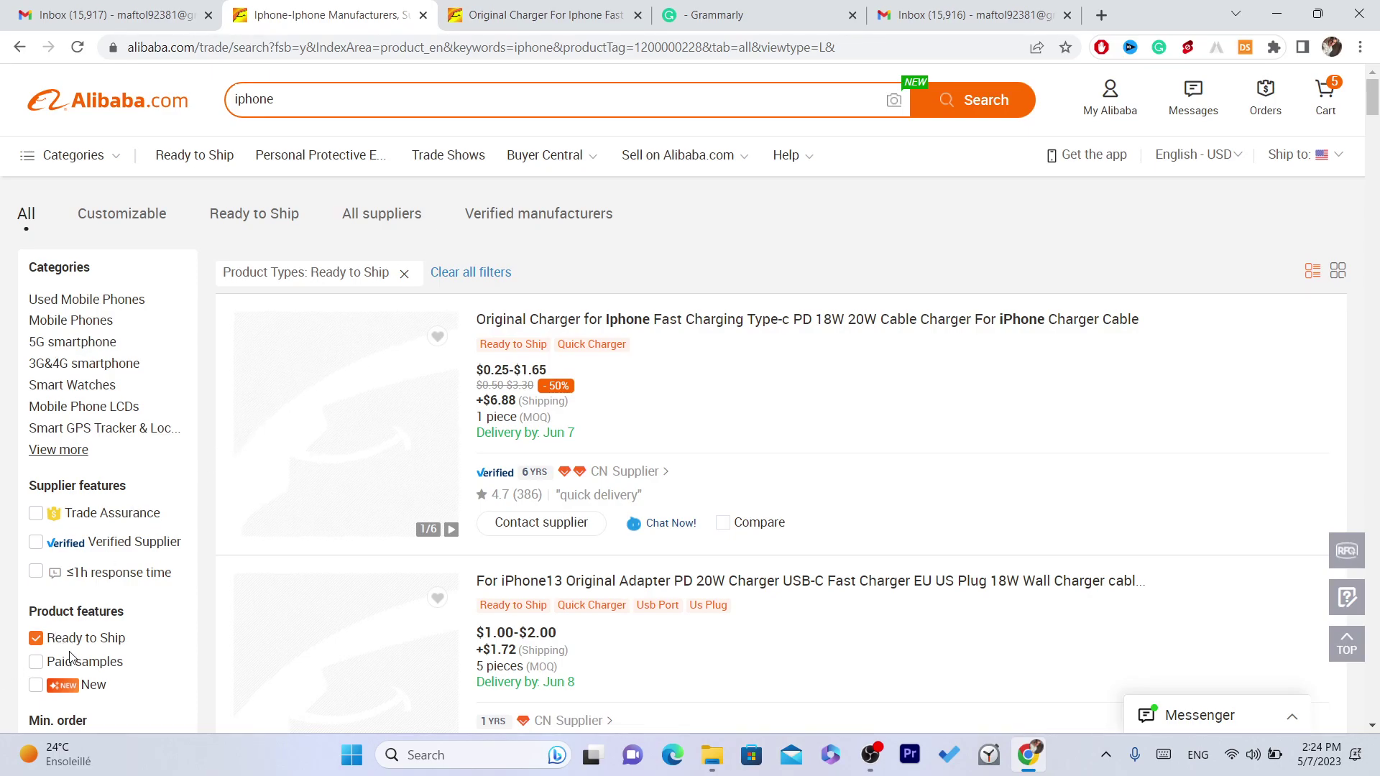
pyautogui.scroll(-1, 754, 252)
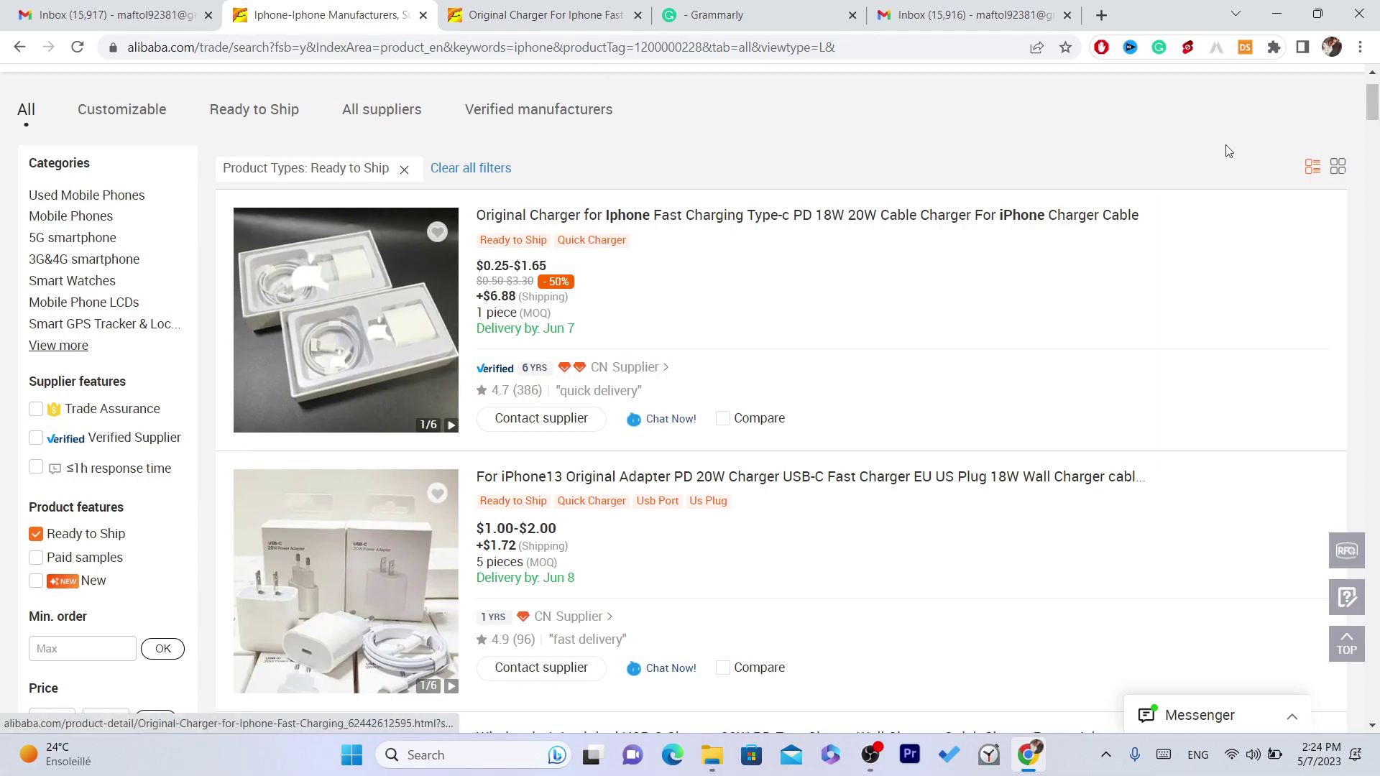
pyautogui.scroll(-3, 1372, 119)
# - Add one EU-socket Original Charger for Iphone to the cart, bringing it to 6 items
pyautogui.click(536, 9)
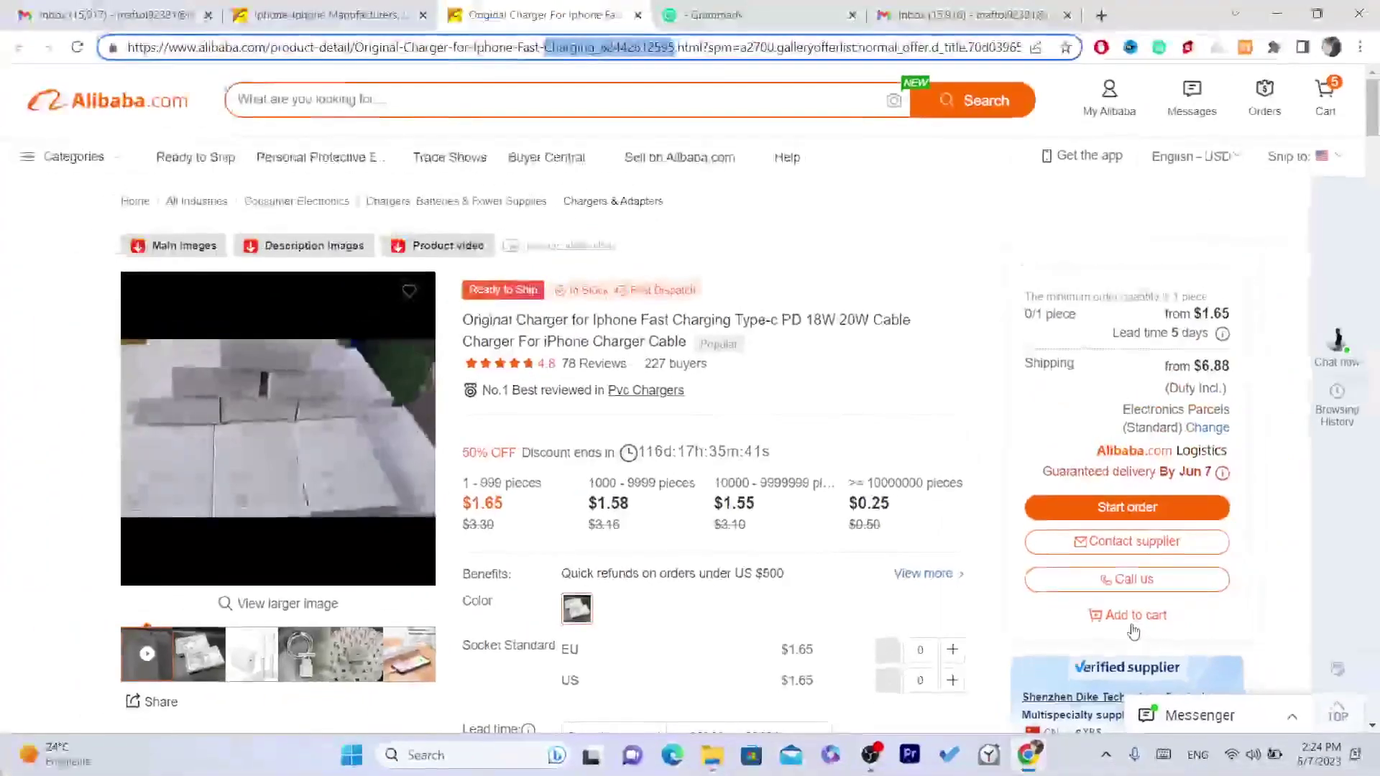
pyautogui.click(1131, 625)
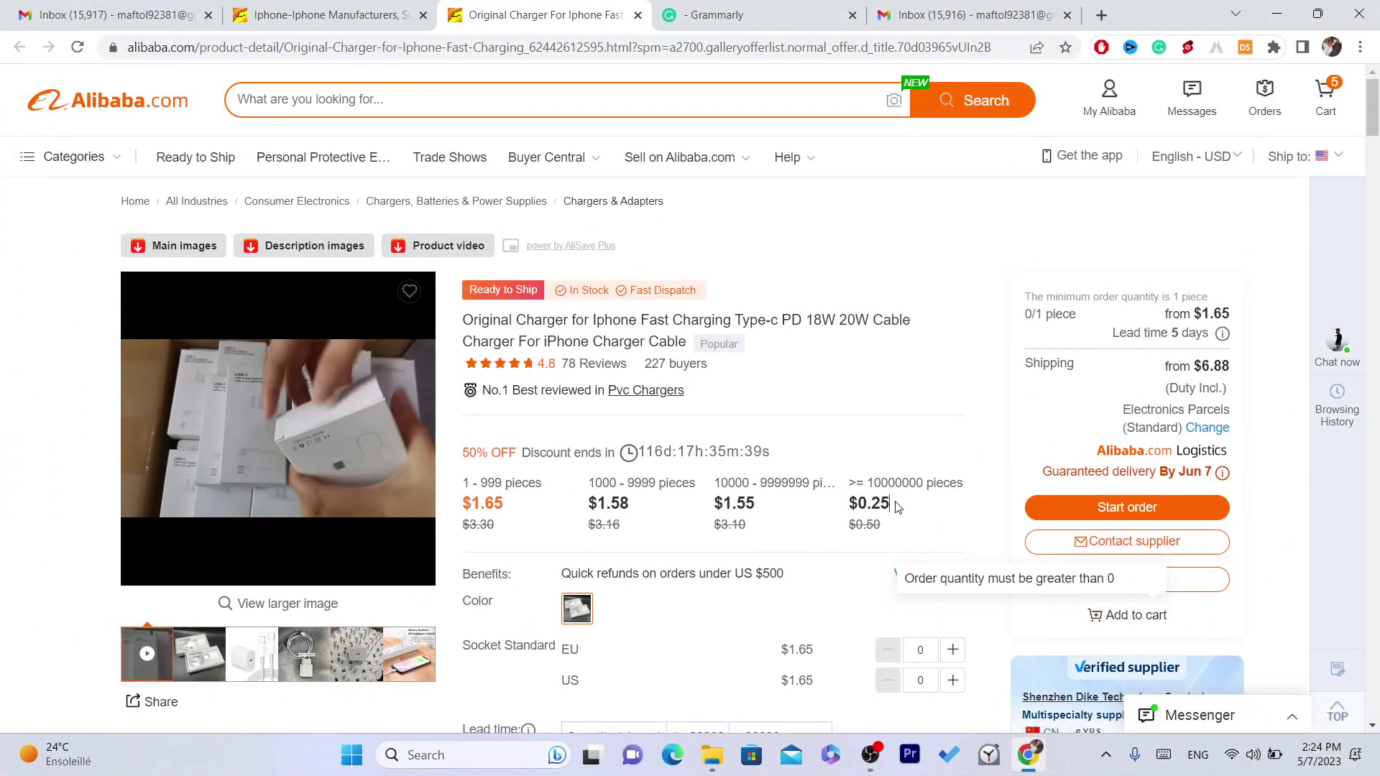
pyautogui.scroll(-2, 883, 467)
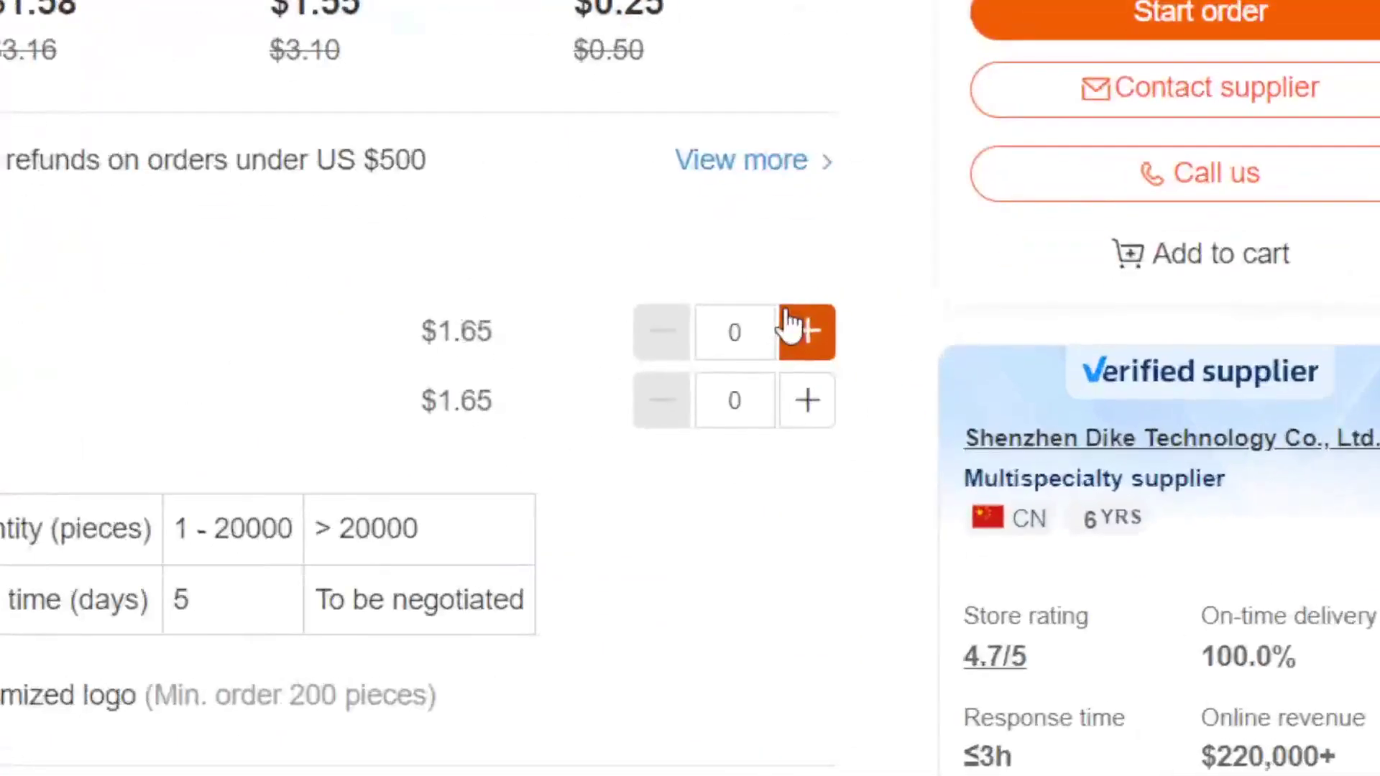
pyautogui.click(791, 325)
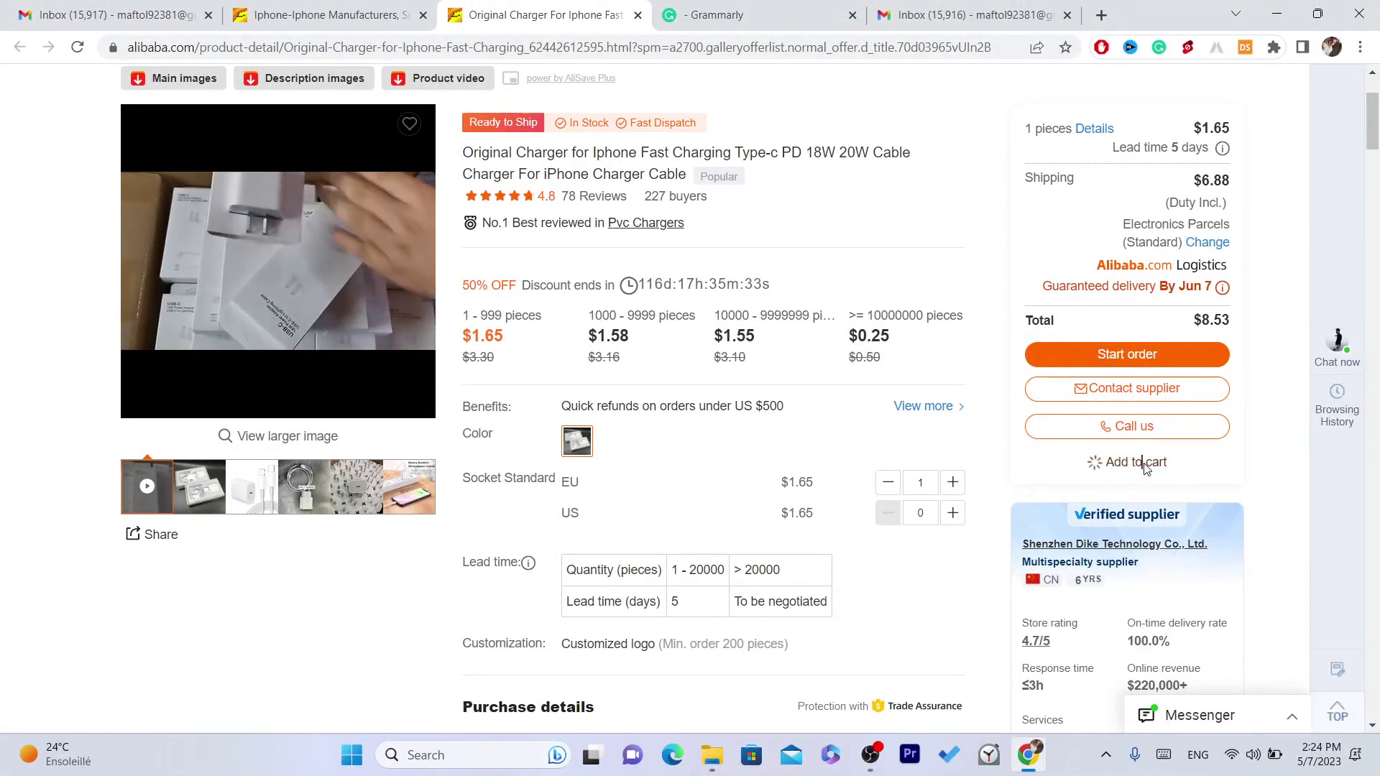
pyautogui.scroll(3, 1035, 284)
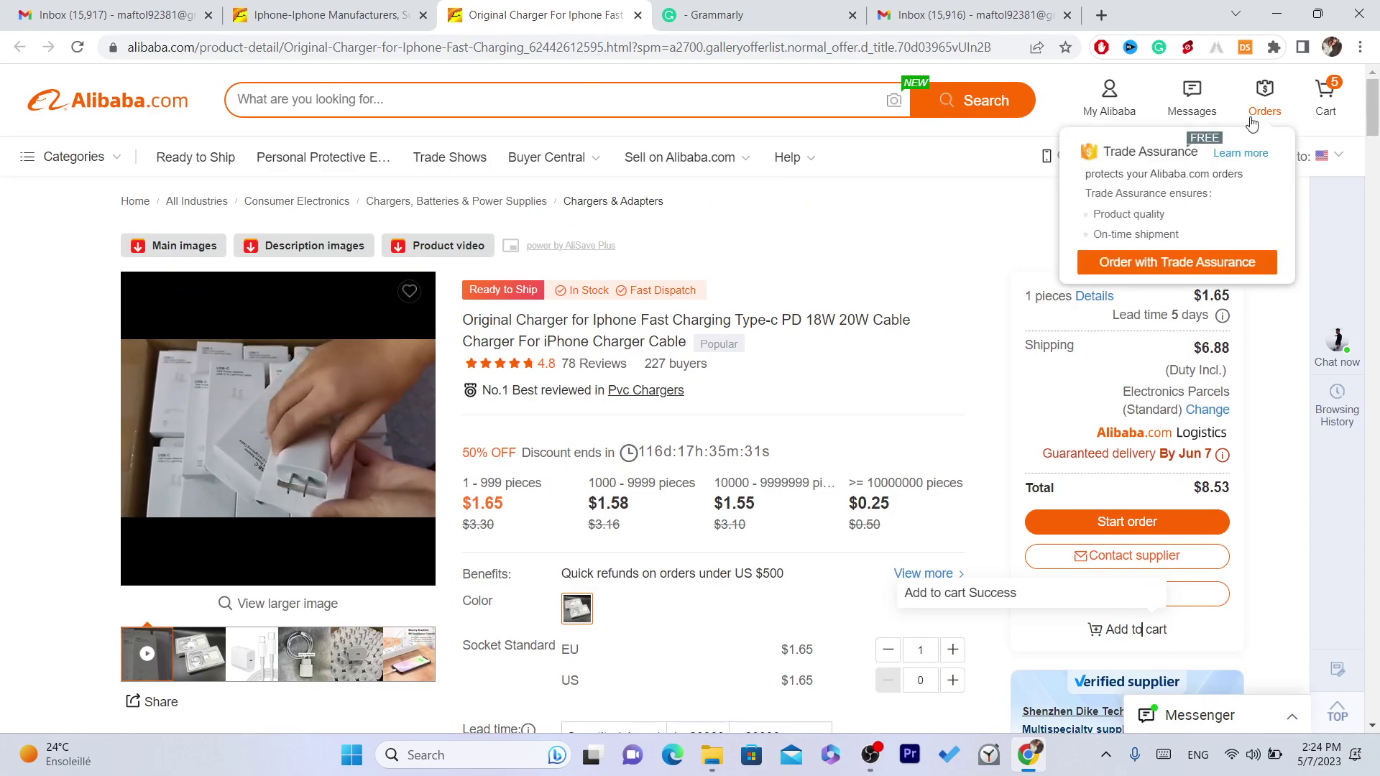
pyautogui.moveTo(1333, 97)
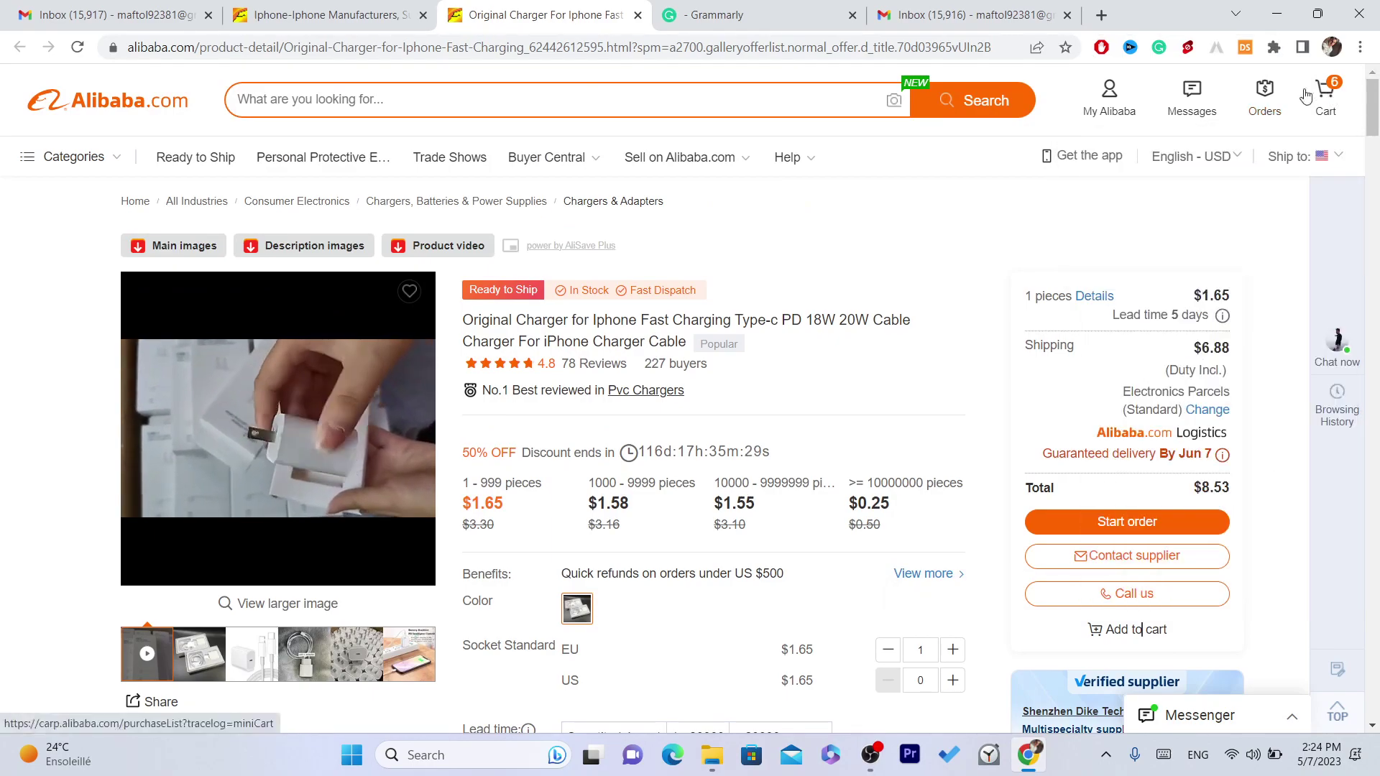
# - Select only the Original Charger for iPhone in the shopping cart for a USD 8.53 total
pyautogui.click(1333, 97)
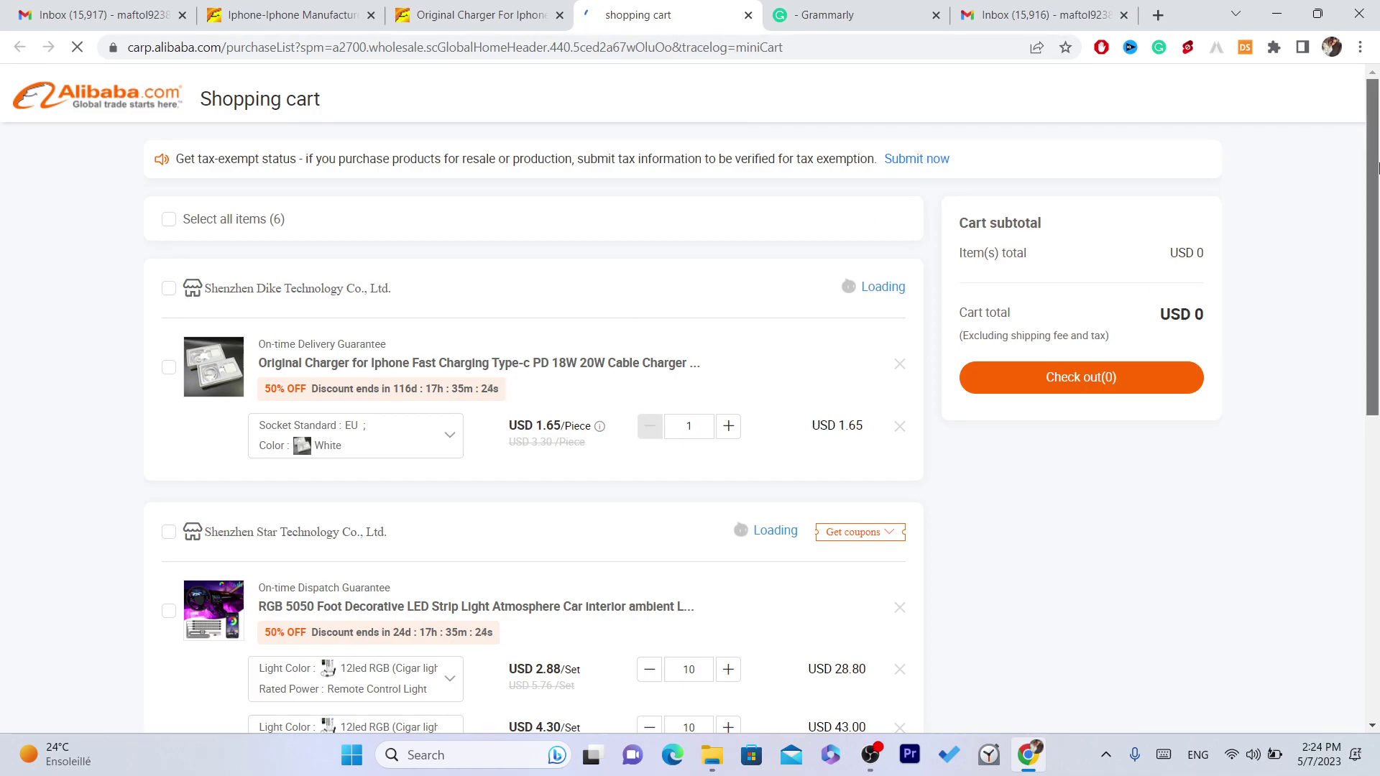
pyautogui.moveTo(1372, 169); pyautogui.dragTo(1376, 417)
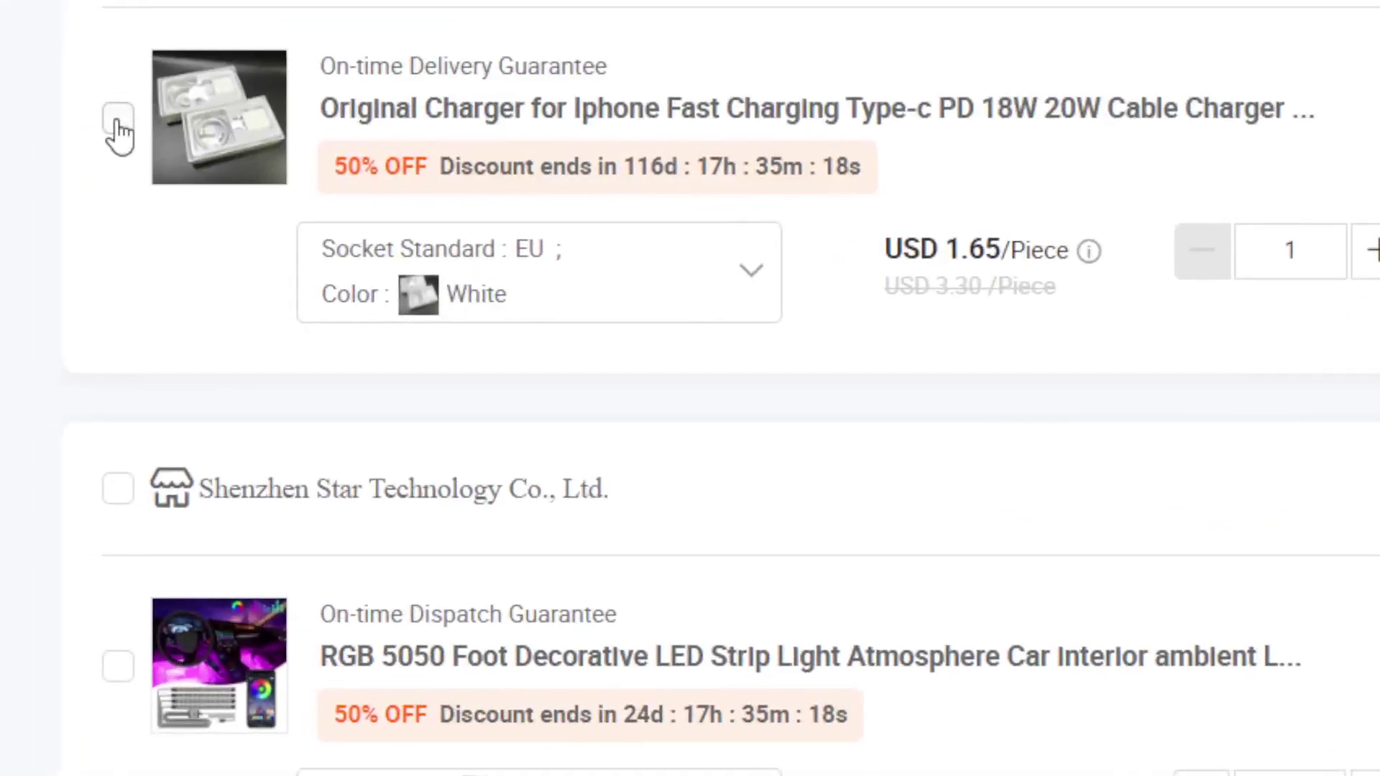
pyautogui.click(118, 122)
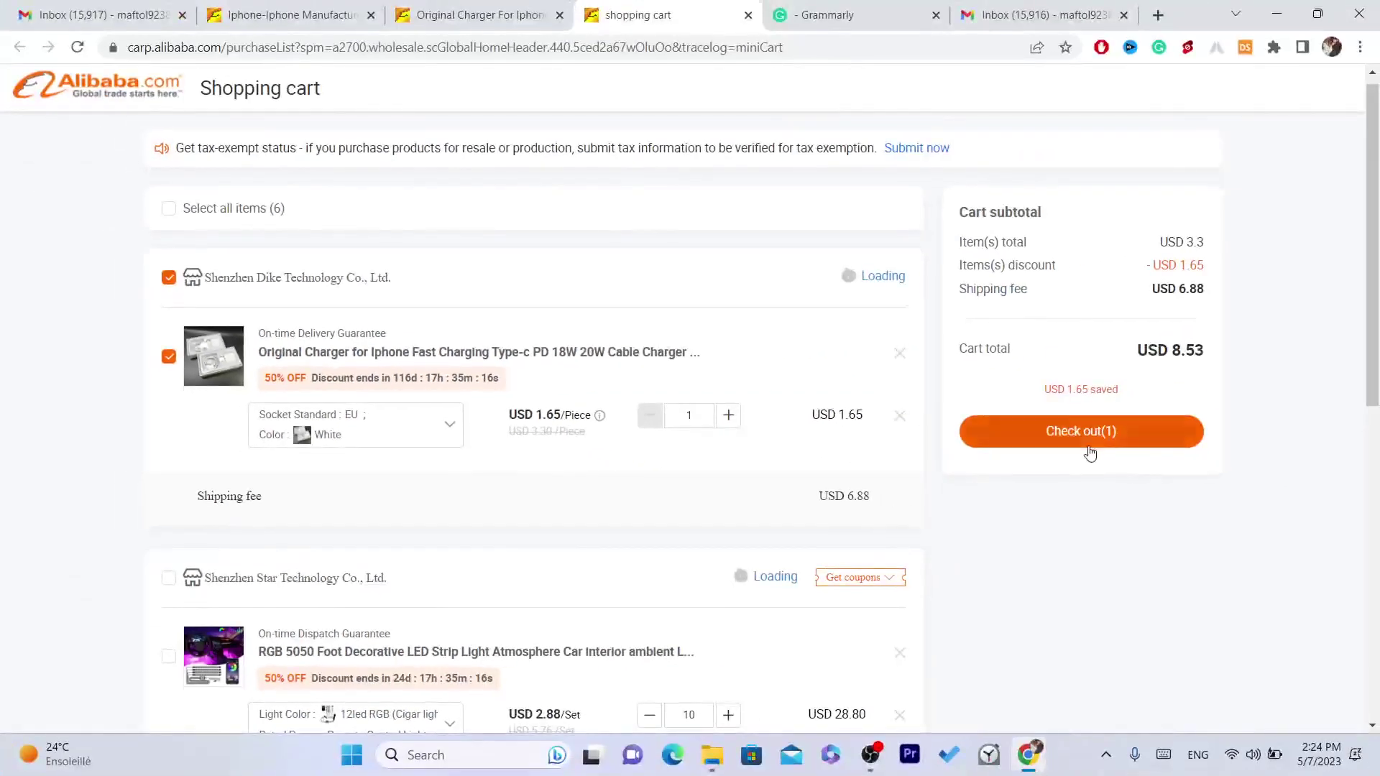
# - Check out the single charger and review the shipping address on the Buy Now page
pyautogui.click(1119, 437)
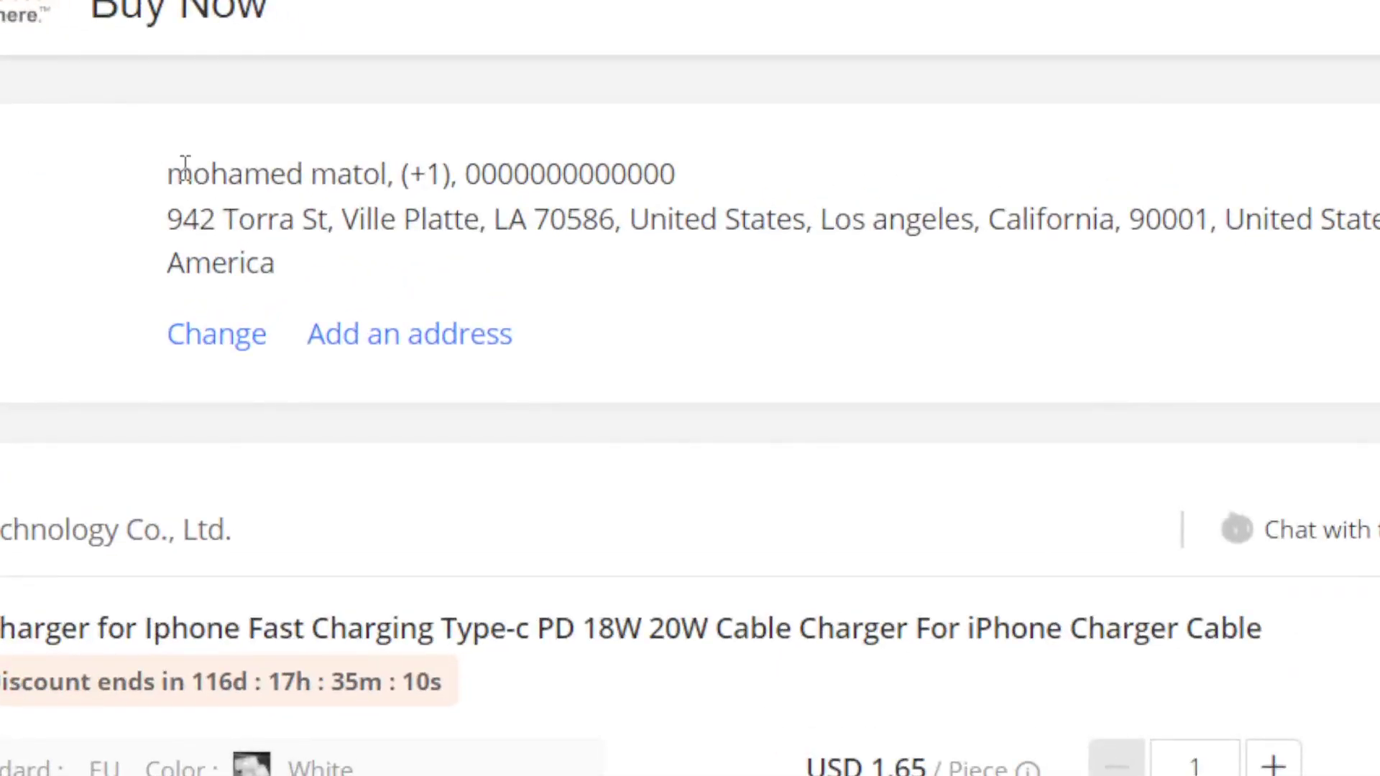
pyautogui.moveTo(327, 174); pyautogui.dragTo(475, 195)
pyautogui.moveTo(532, 235); pyautogui.dragTo(585, 287)
pyautogui.click(585, 287)
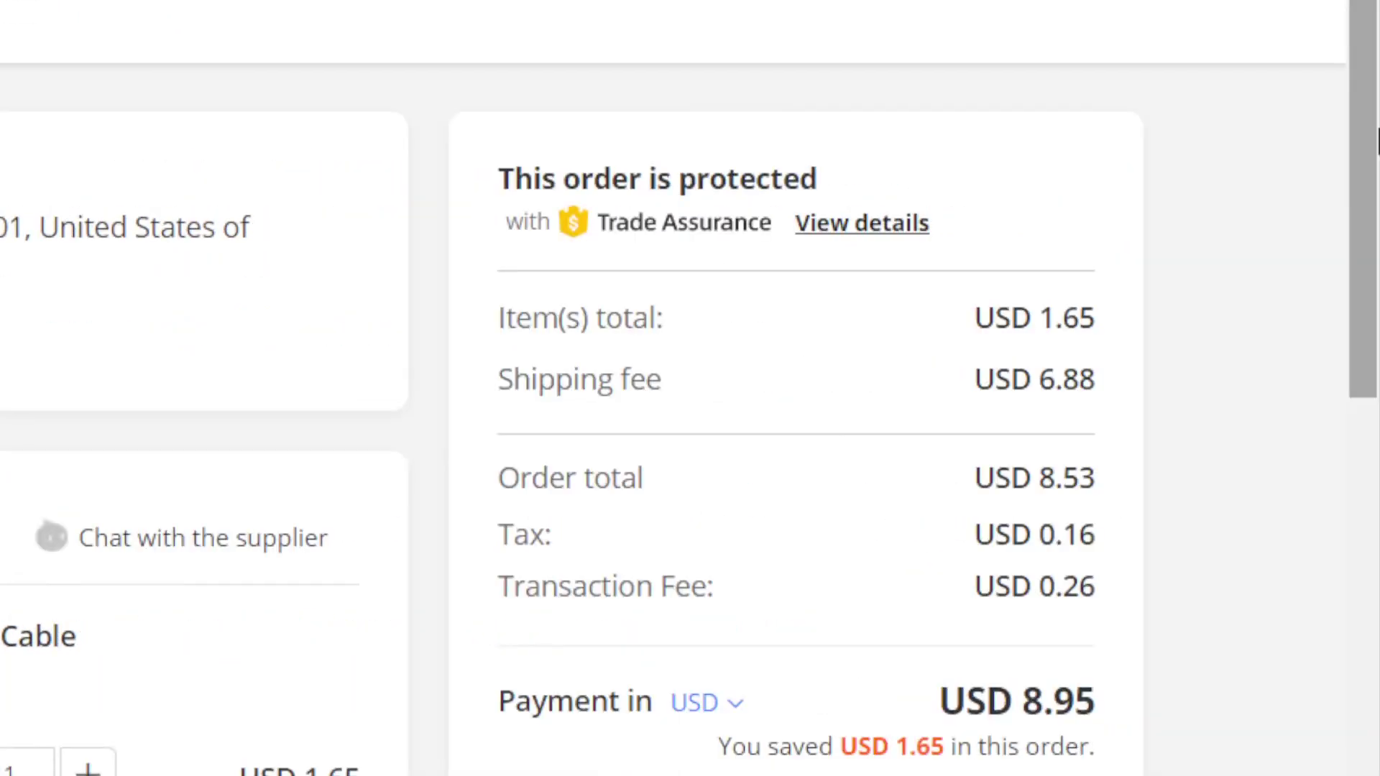
pyautogui.scroll(-10, 1376, 141)
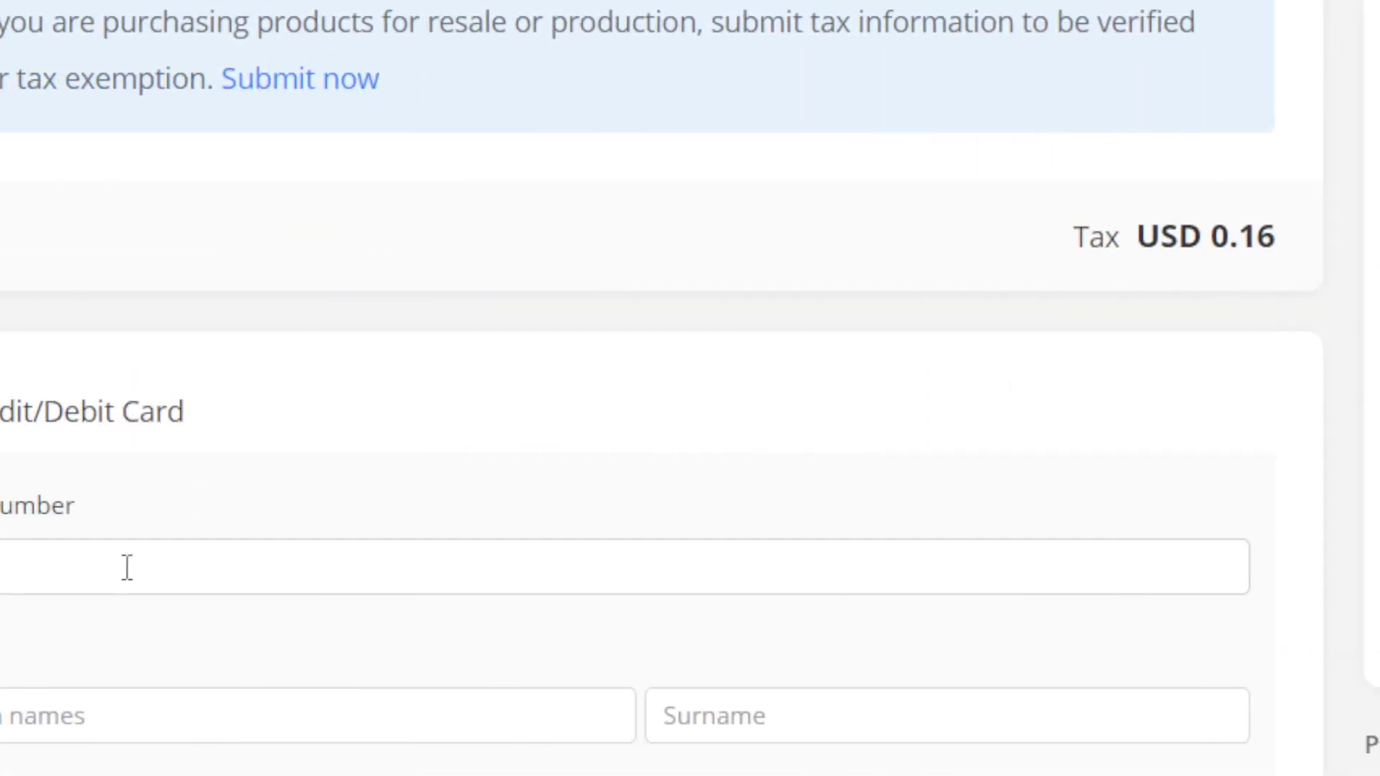
# - Fill in the saved Mastercard number and cardholder name with expiry 02/21
pyautogui.click(127, 567)
pyautogui.click(295, 677)
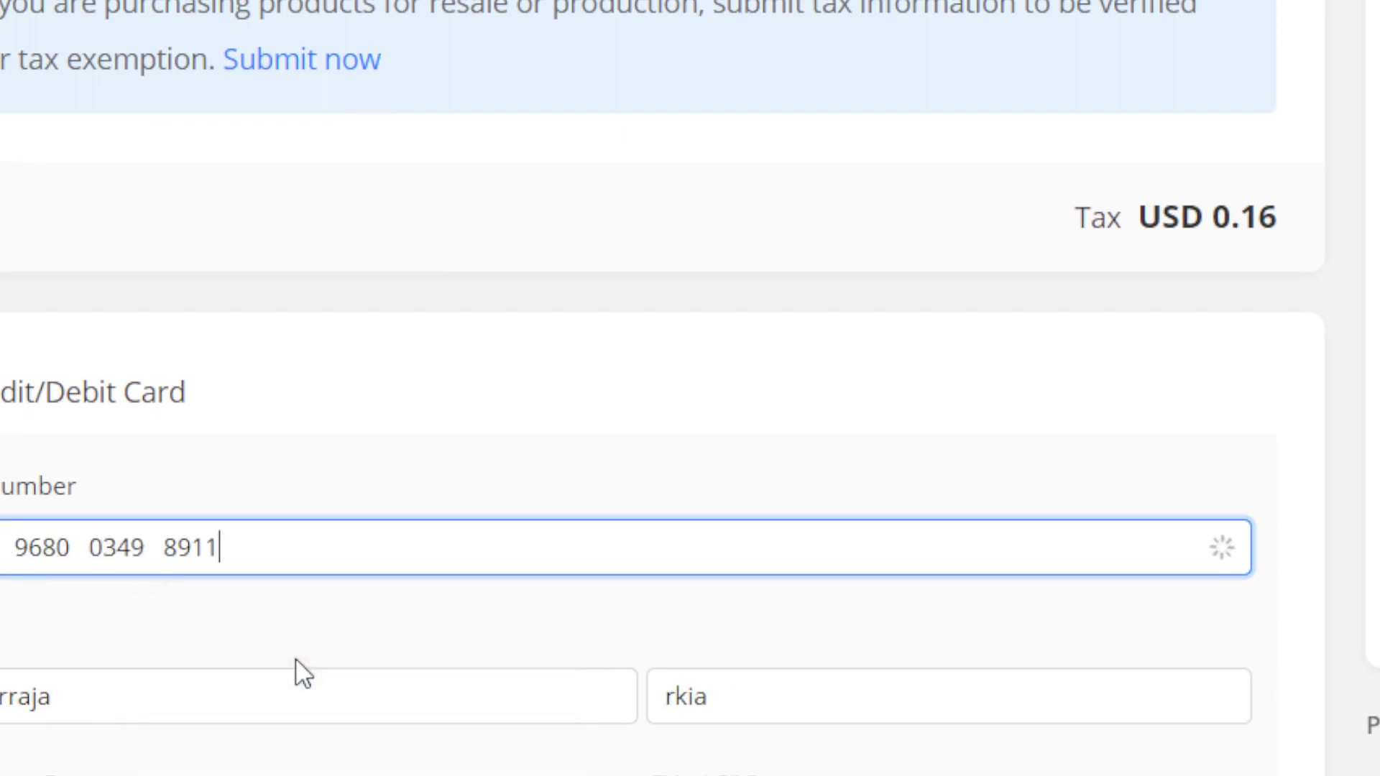
pyautogui.click(123, 665)
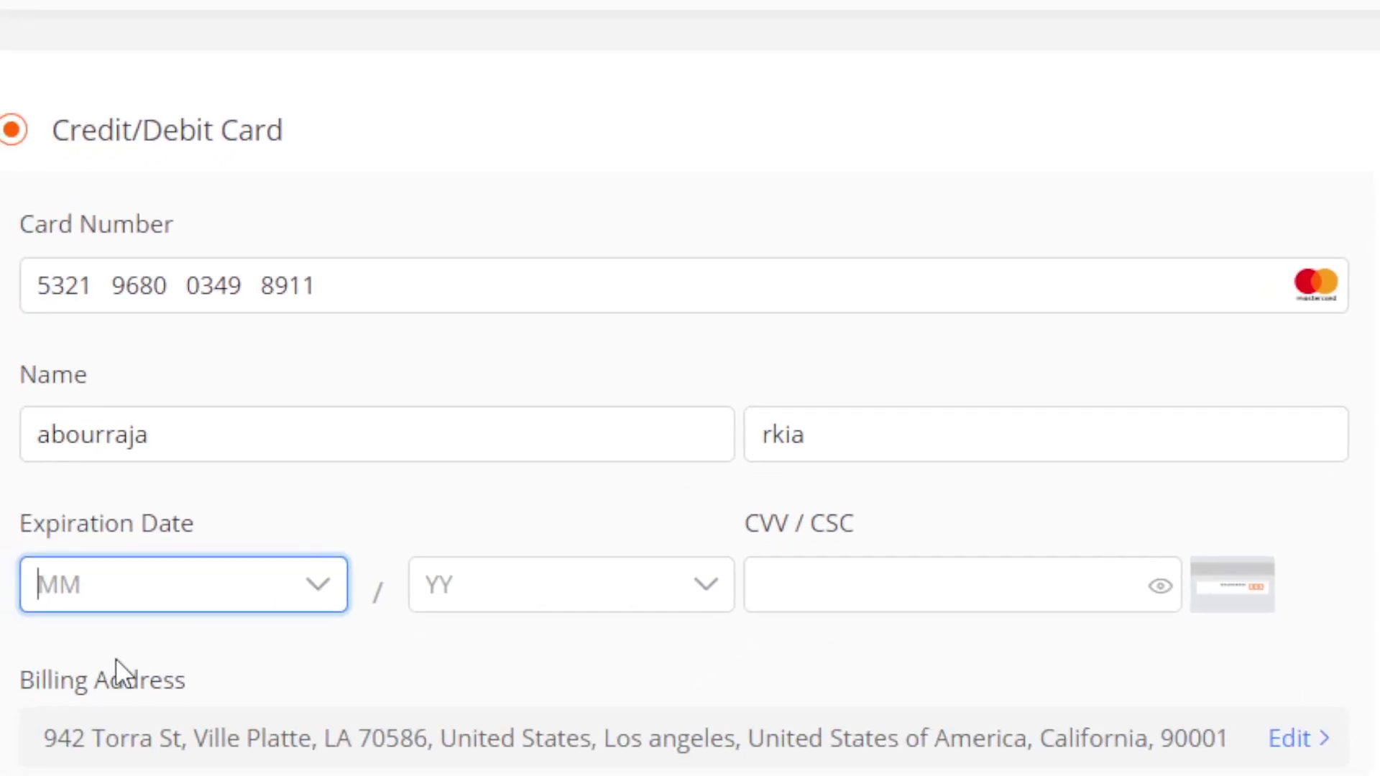
pyautogui.click(118, 585)
pyautogui.click(111, 596)
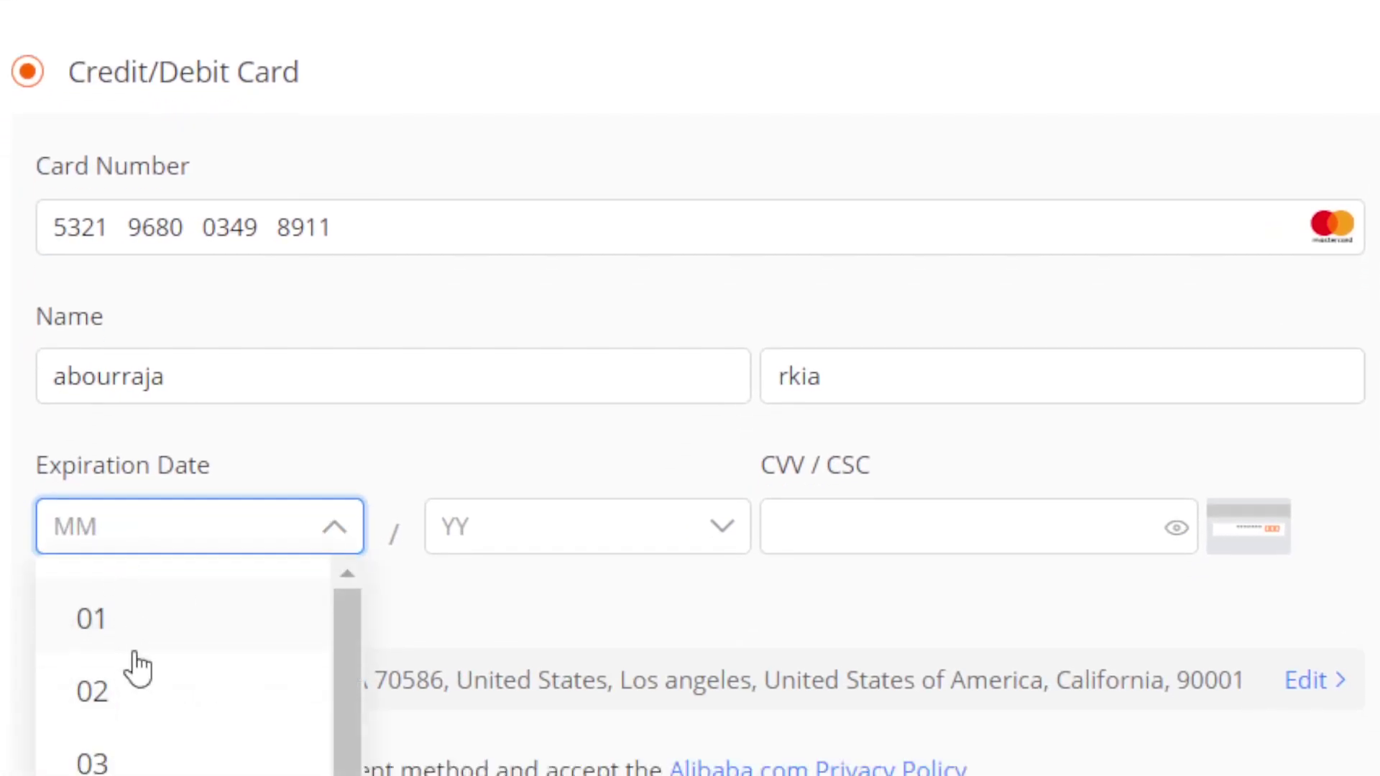
pyautogui.click(129, 749)
pyautogui.click(528, 520)
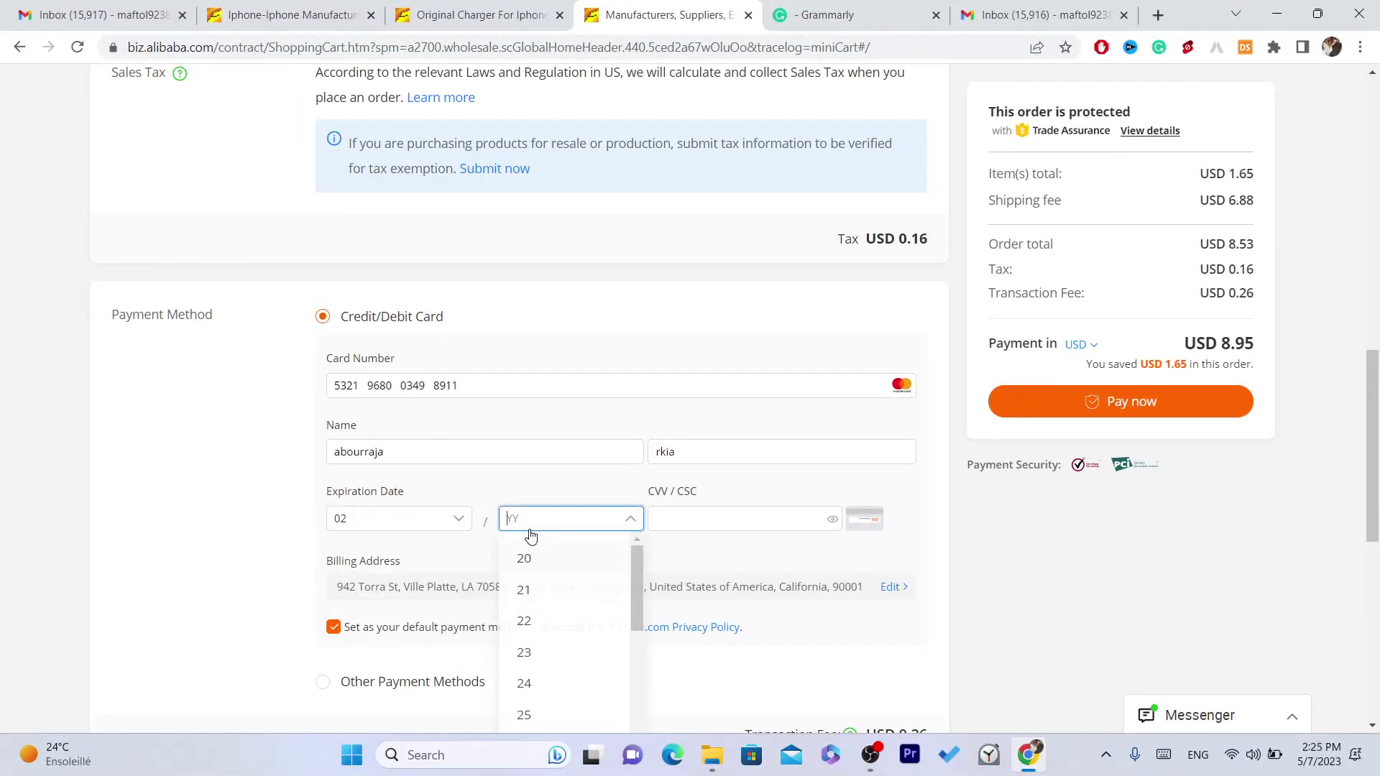
pyautogui.click(541, 604)
# - Enter the card security code after cancelling the form resubmission prompt
pyautogui.click(666, 515)
pyautogui.press('F5')
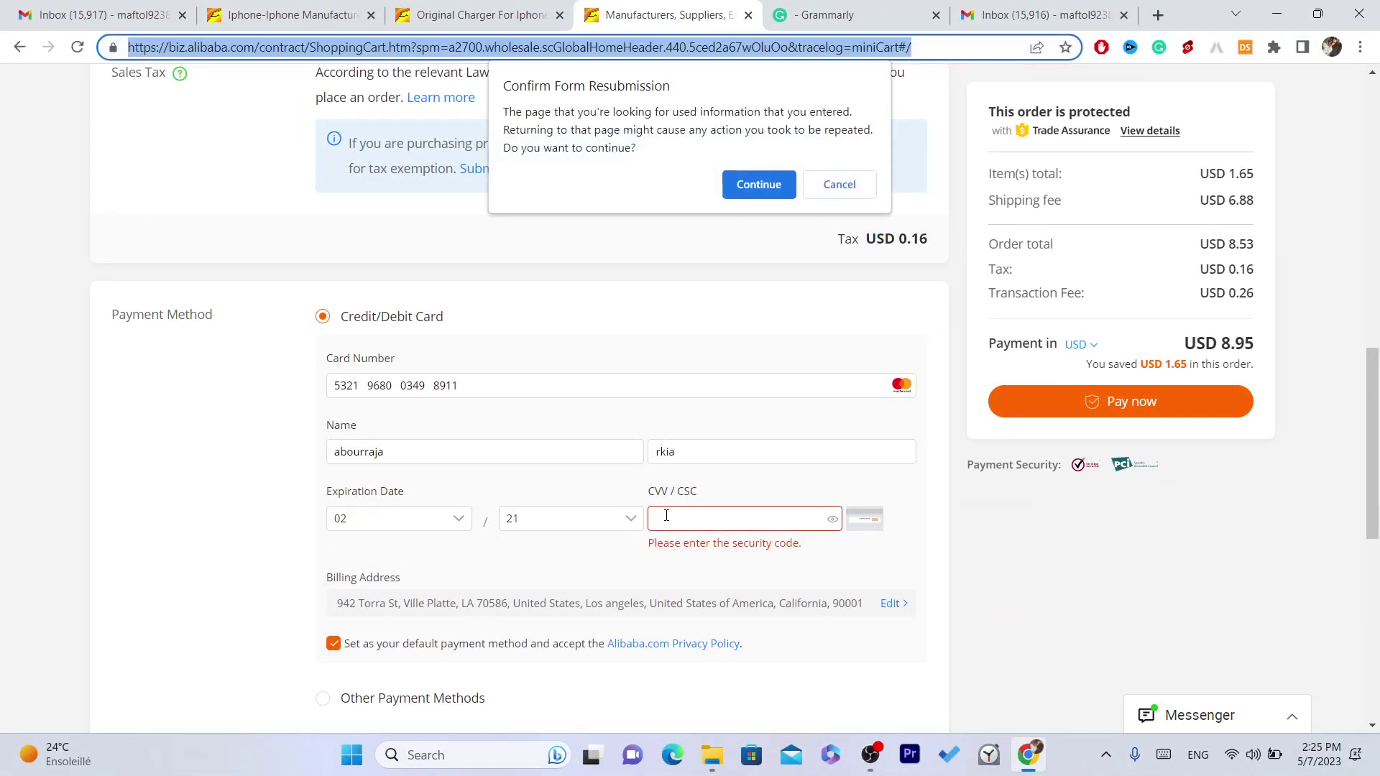
pyautogui.click(838, 185)
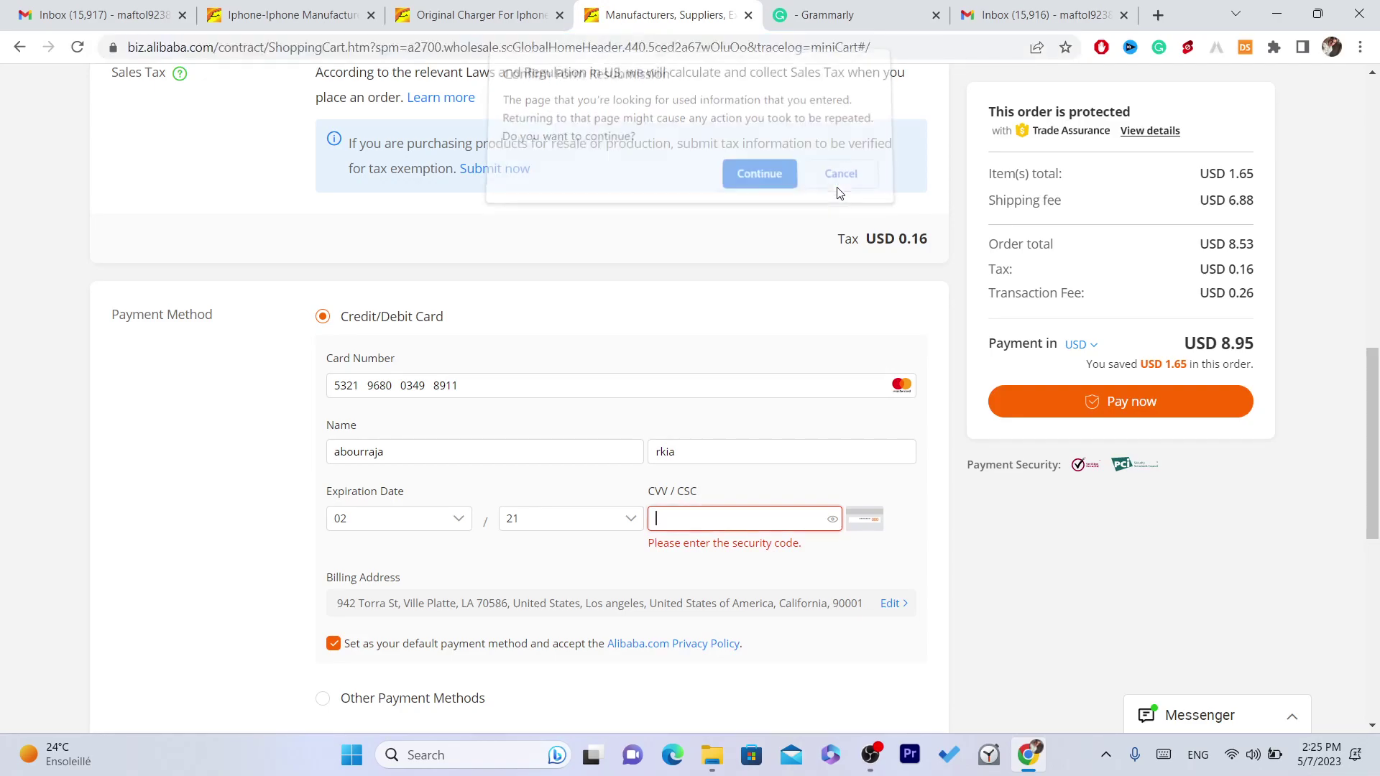
pyautogui.click(681, 516)
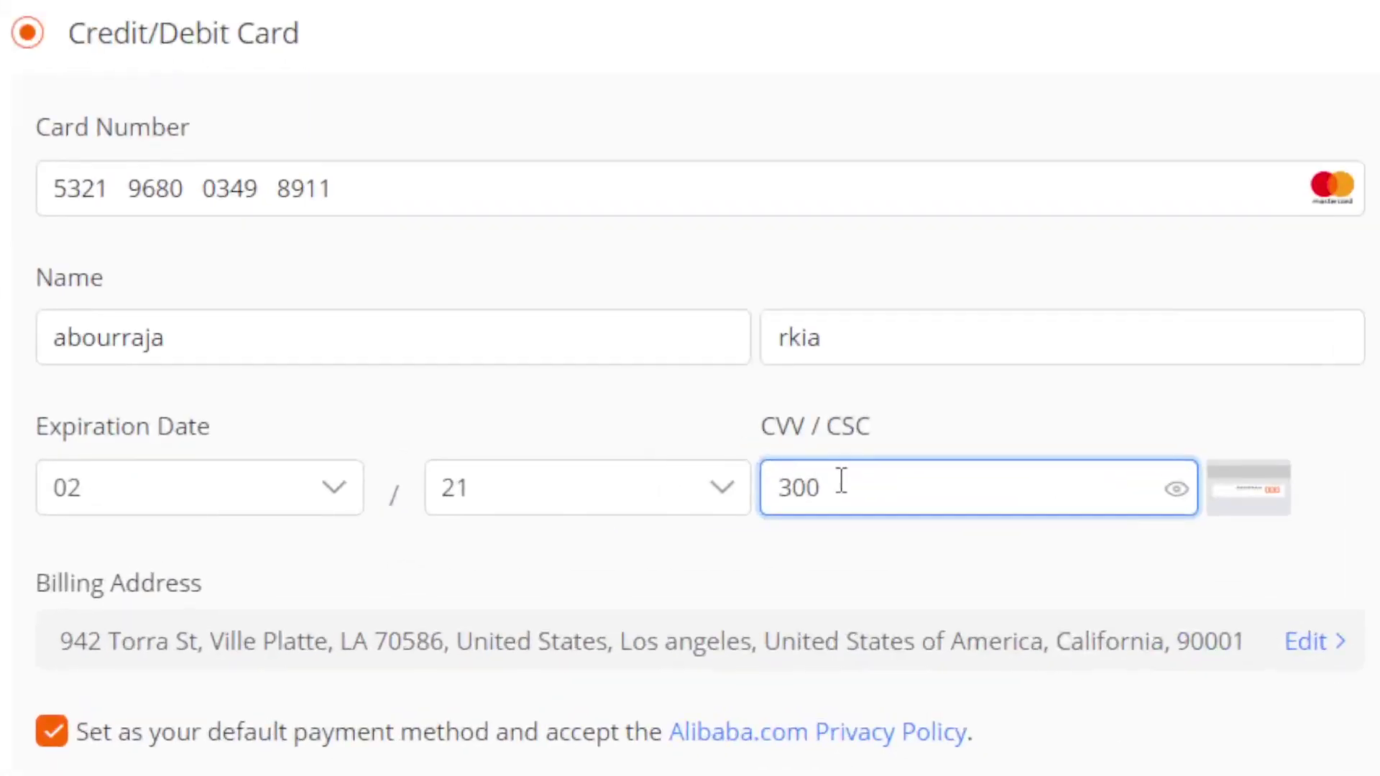
pyautogui.moveTo(1371, 395); pyautogui.dragTo(1371, 492)
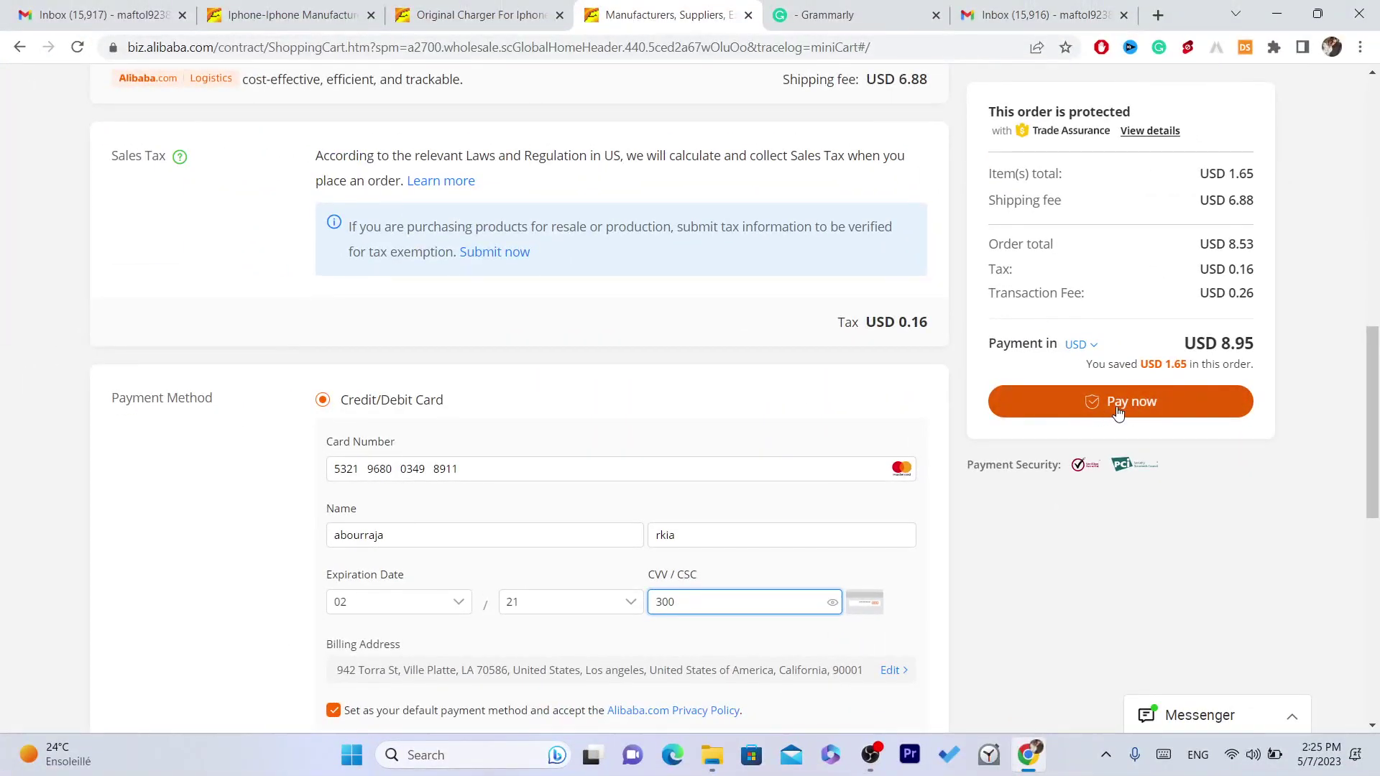
# - Submit the USD 8.95 payment and scroll back to the top of the checkout page
pyautogui.click(1103, 408)
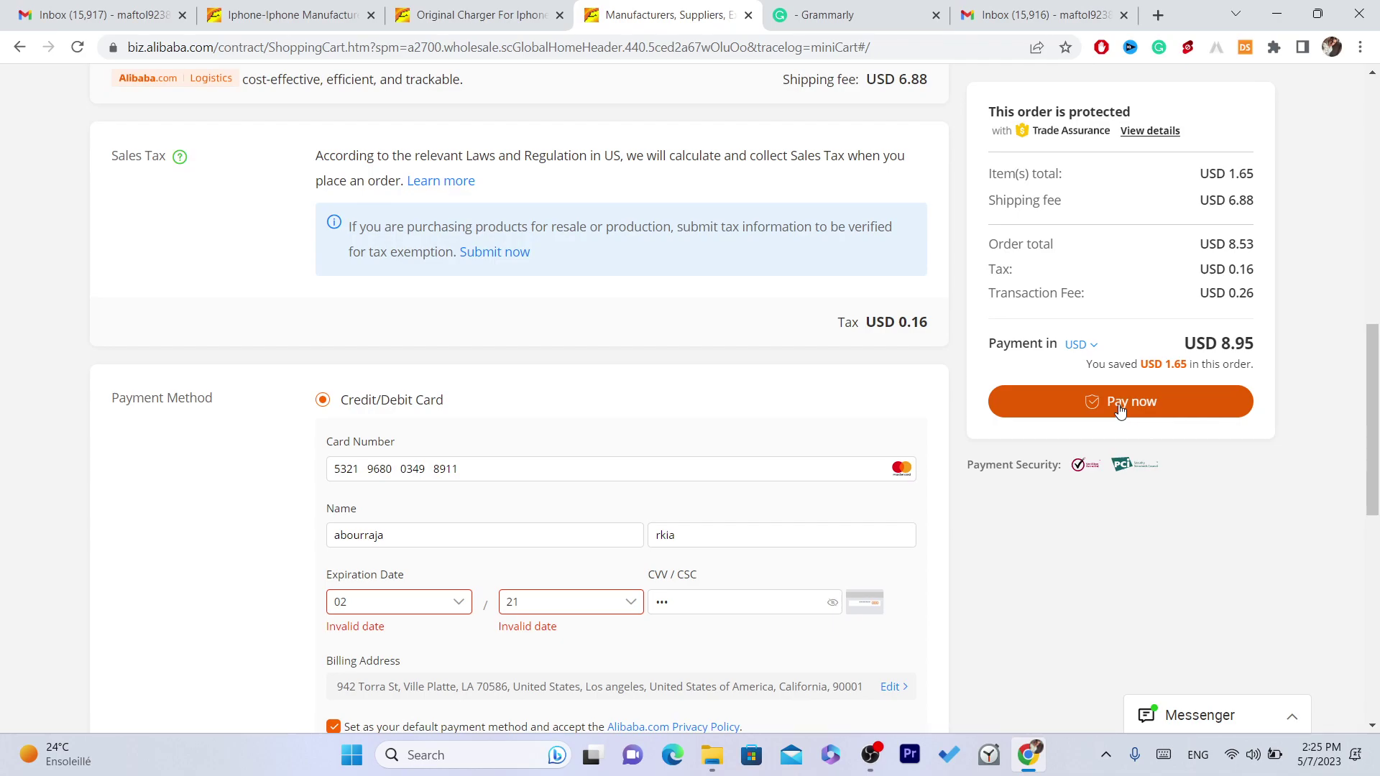
pyautogui.scroll(1, 1121, 413)
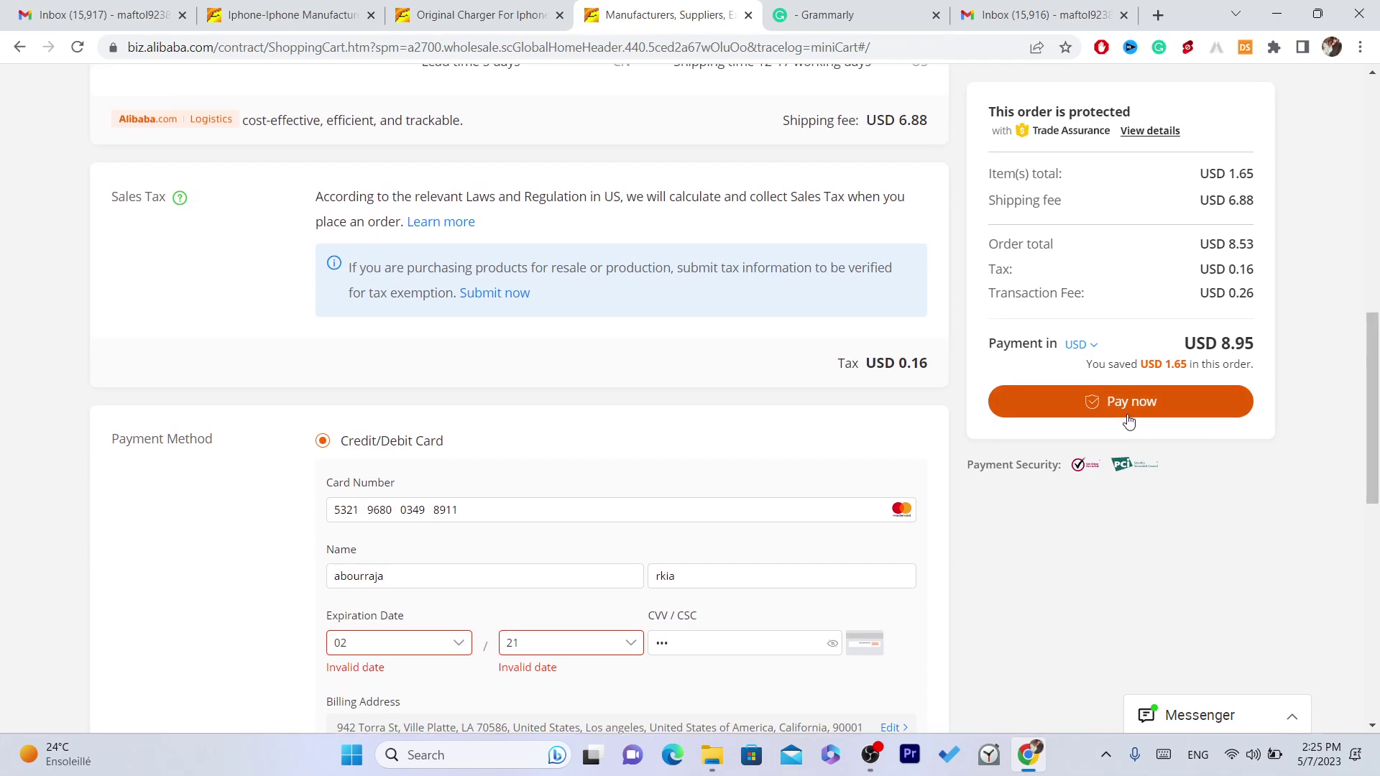
pyautogui.moveTo(1371, 402); pyautogui.dragTo(1356, 191)
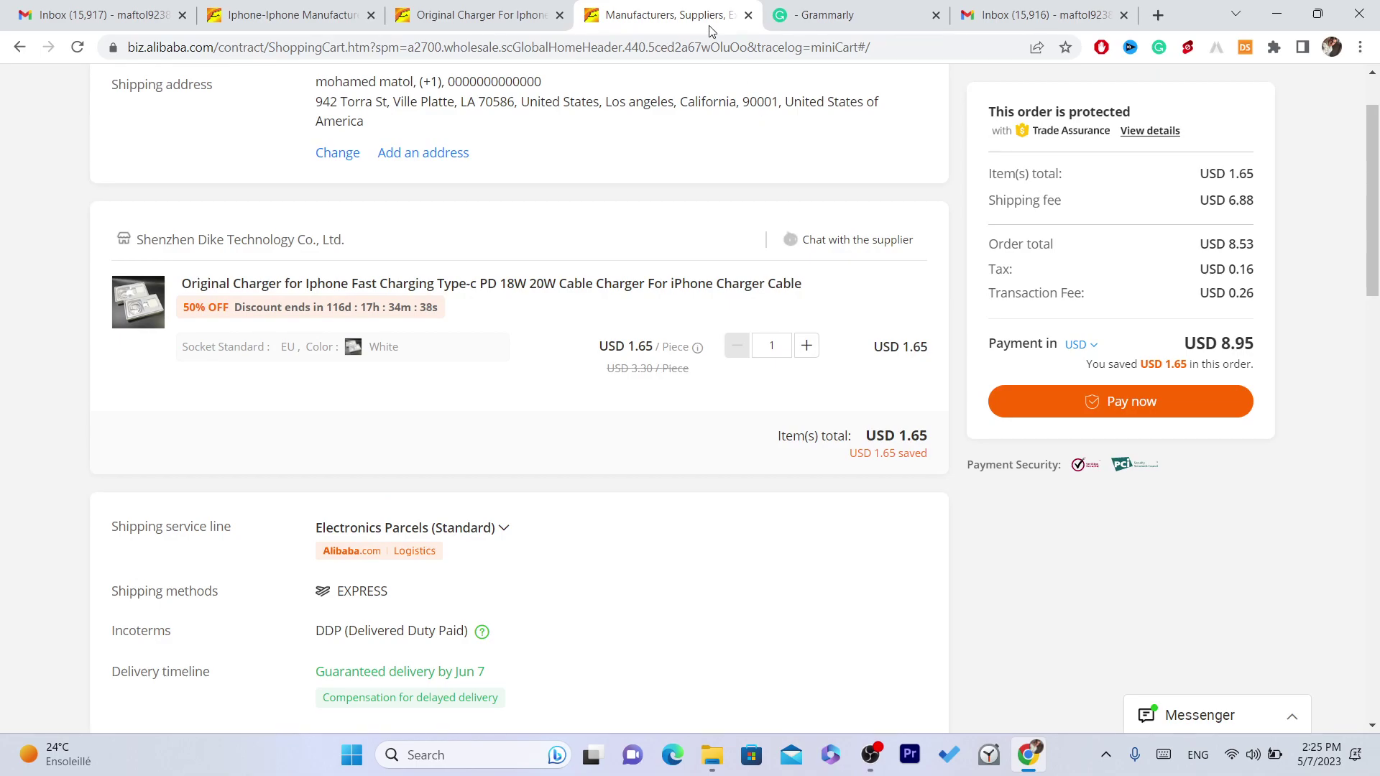
pyautogui.moveTo(1370, 144); pyautogui.dragTo(1355, 117)
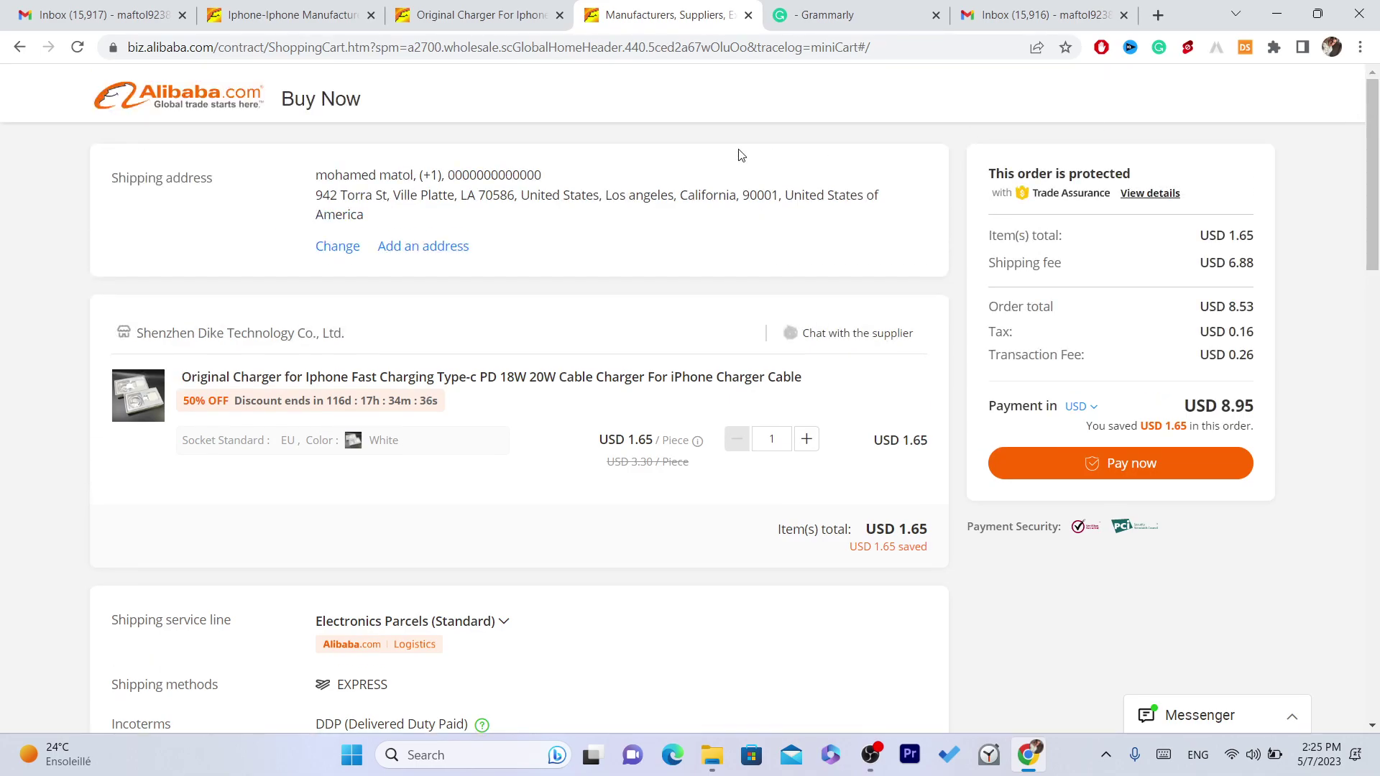